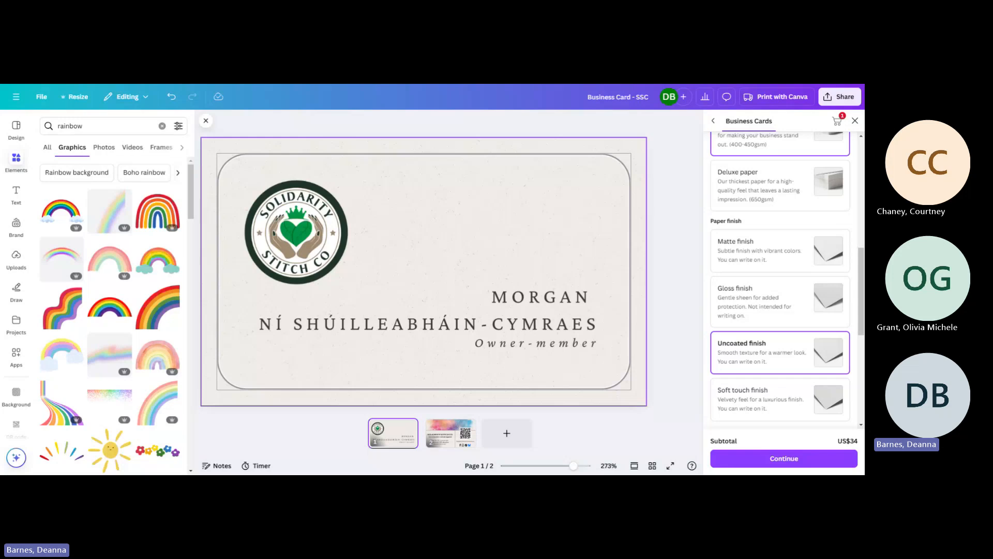
# Go to the home page, browse the recent designs and preview the "Every Day I'm Healing" T-shirt design
pyautogui.click(17, 97)
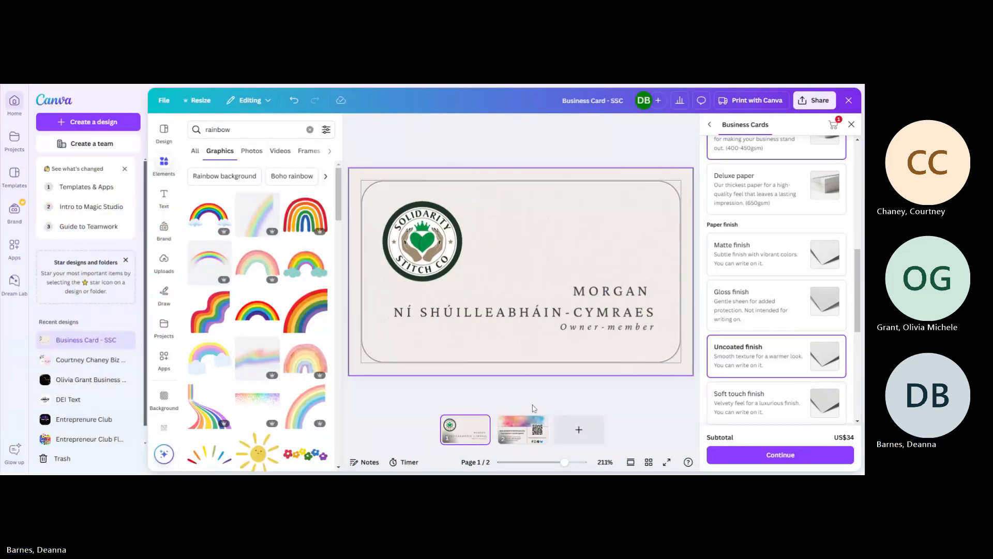
pyautogui.click(15, 101)
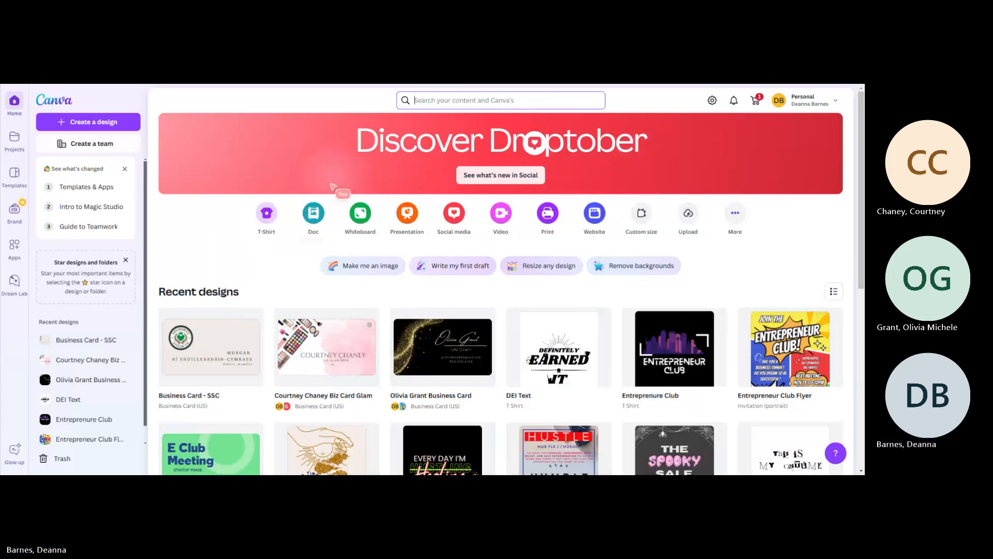
pyautogui.scroll(-3, 286, 244)
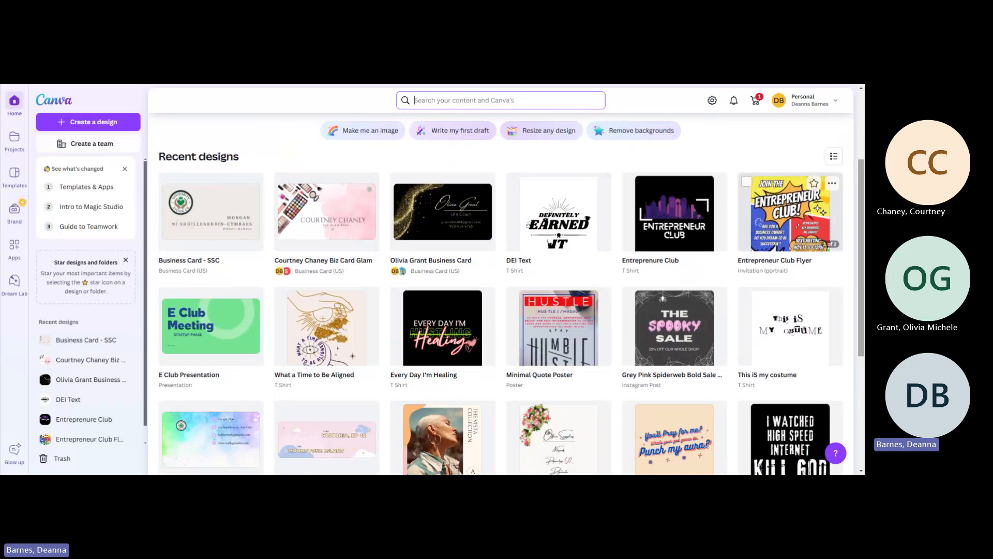
pyautogui.scroll(-3, 573, 337)
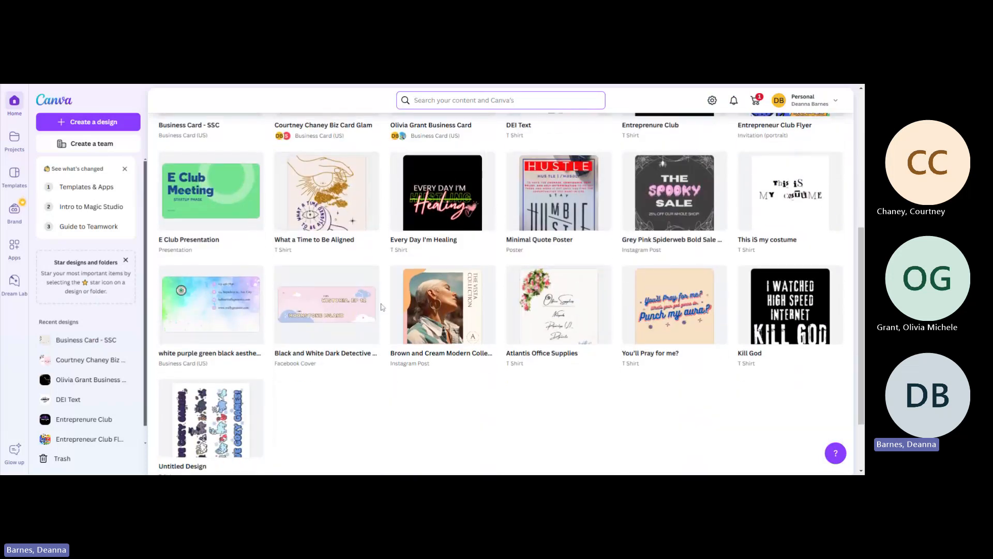
pyautogui.scroll(-1, 413, 429)
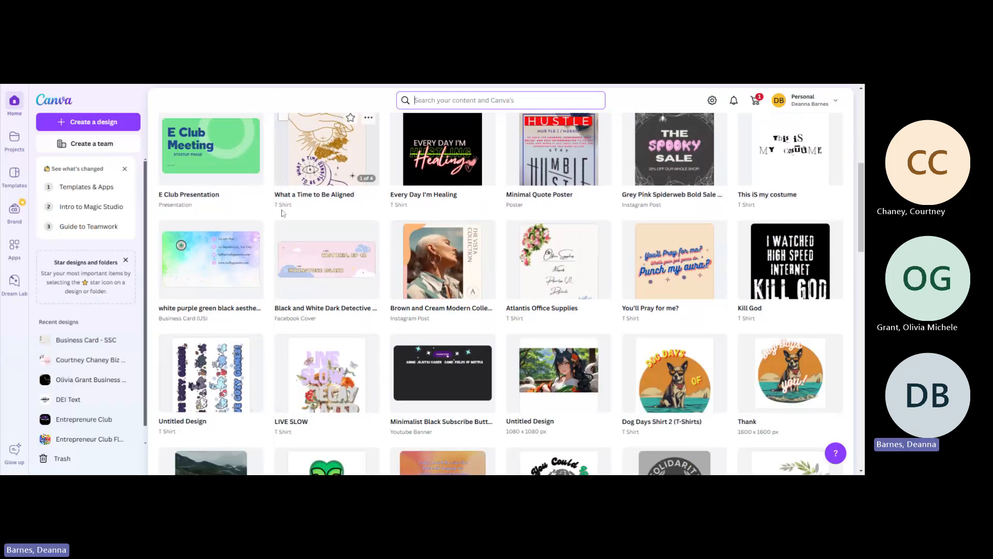
pyautogui.click(416, 150)
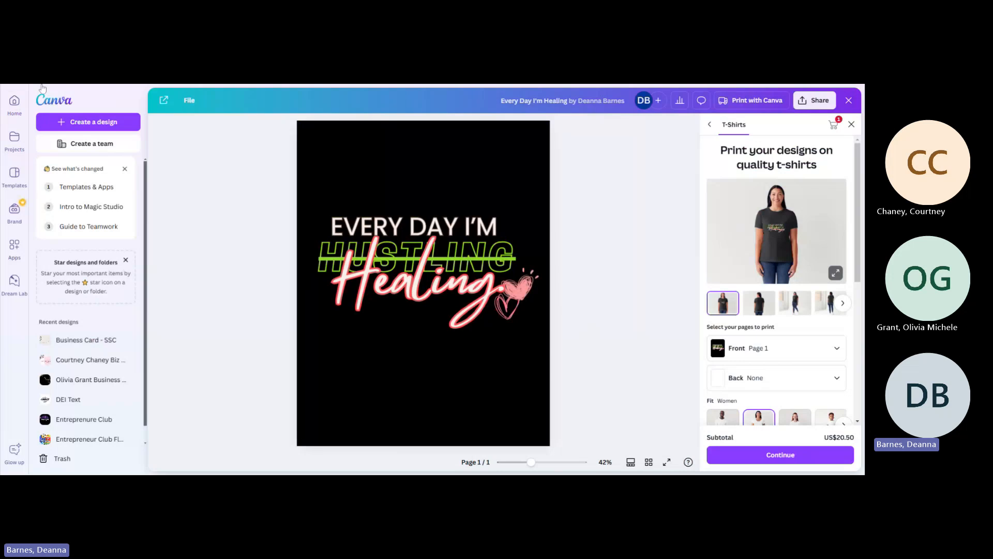
pyautogui.click(164, 99)
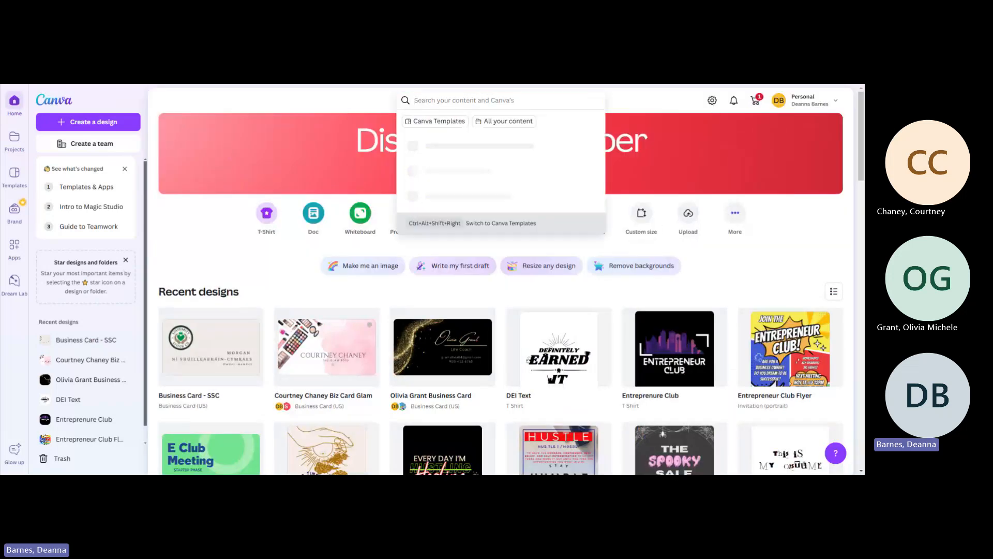
# Search for "business card" and look through the matching own designs and Canva templates
pyautogui.write('Busi')
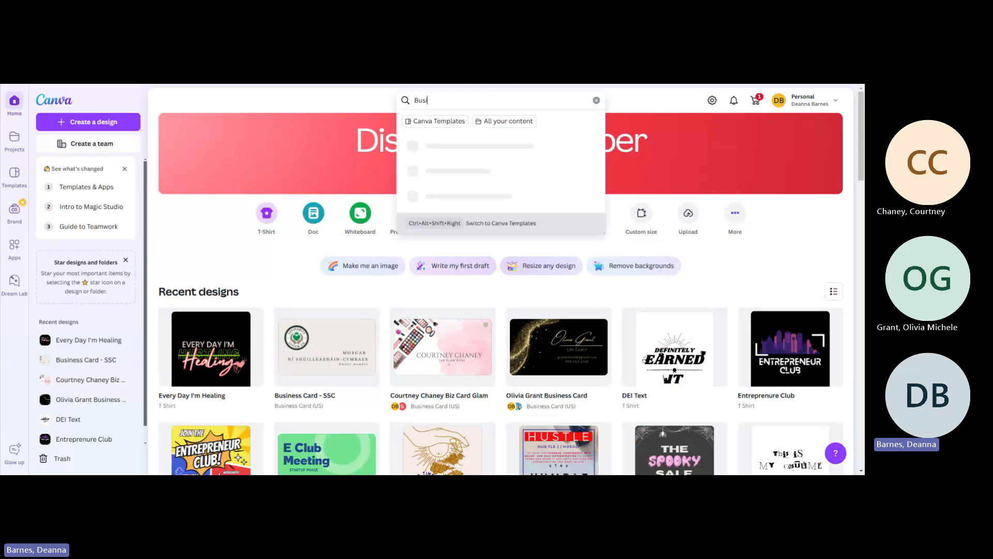
pyautogui.write('ness')
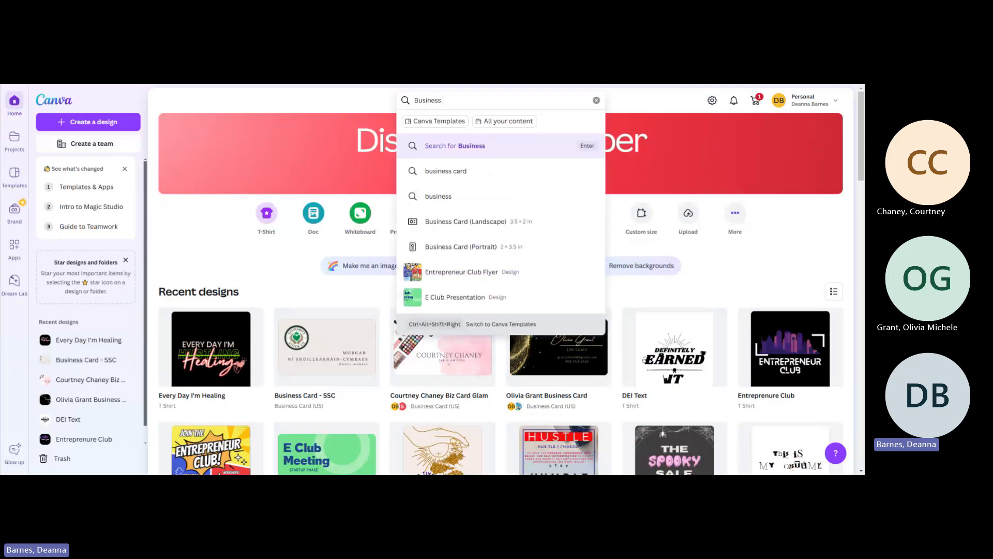
pyautogui.click(433, 171)
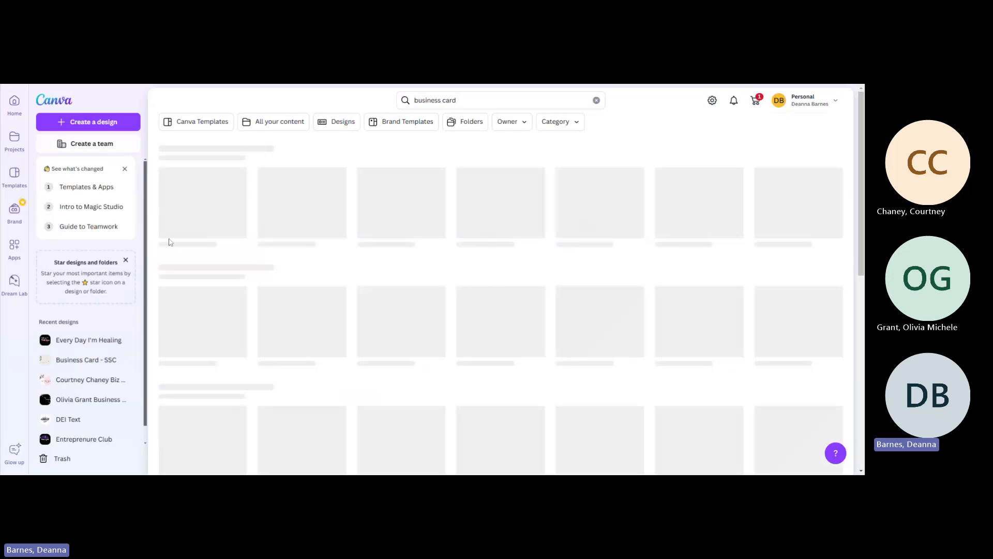
pyautogui.scroll(-3, 321, 259)
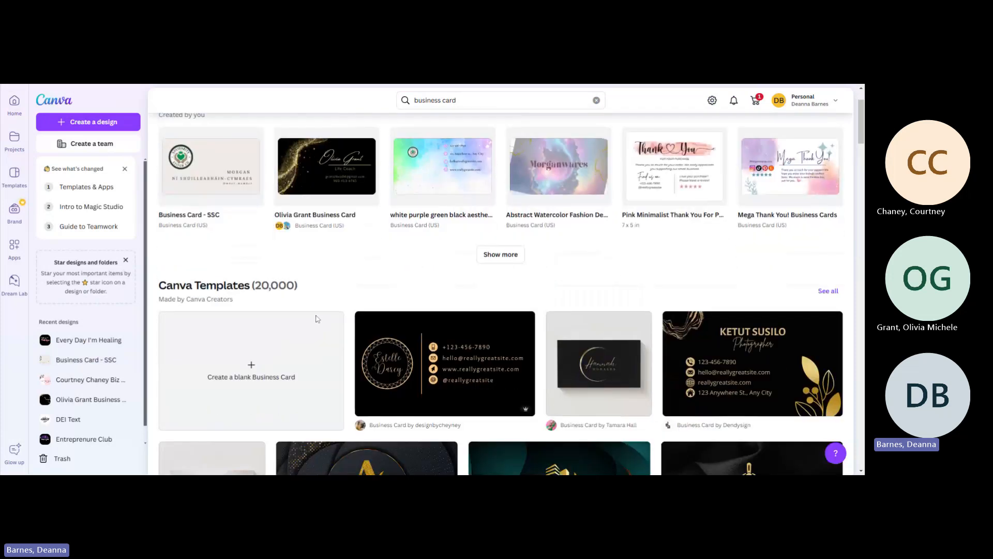
pyautogui.scroll(-2, 335, 241)
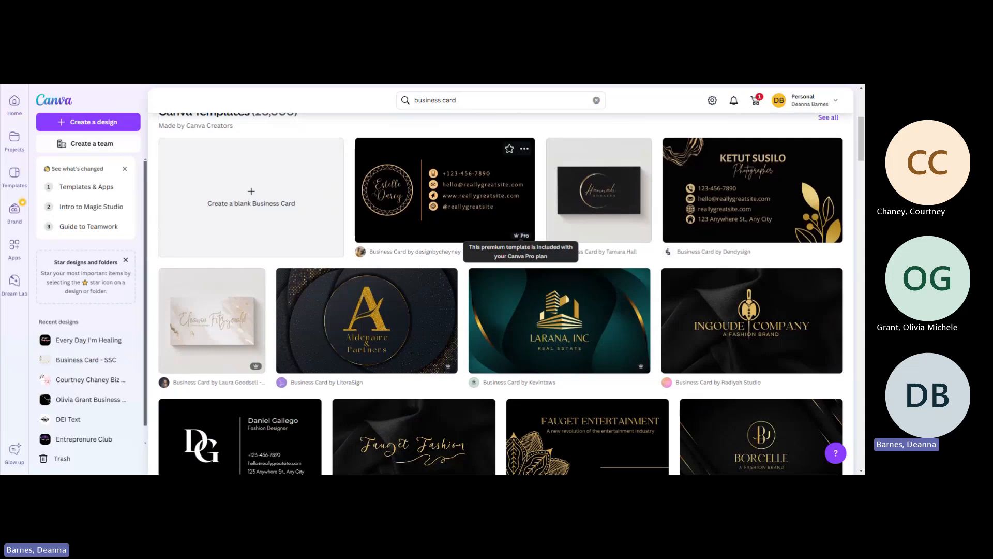
pyautogui.scroll(-4, 436, 324)
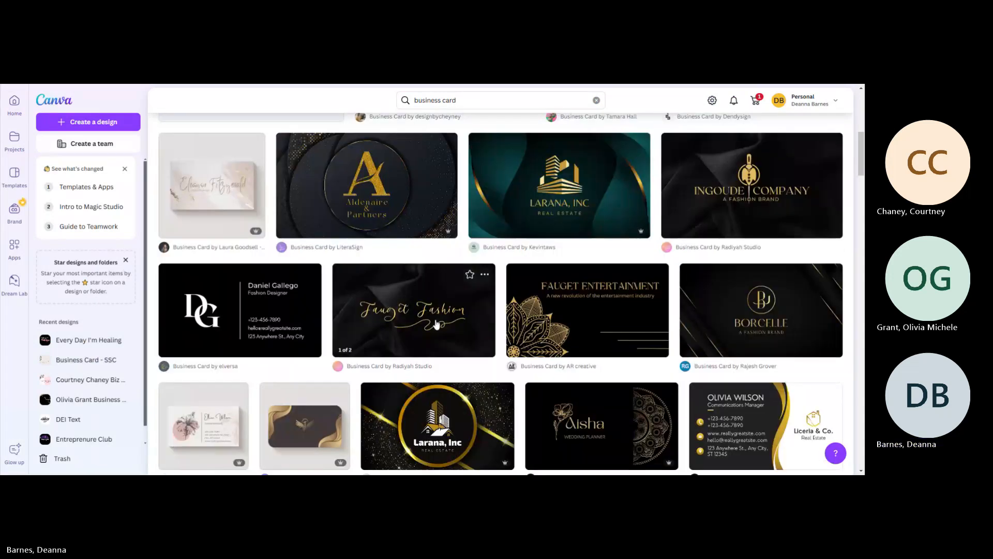
pyautogui.scroll(-8, 437, 323)
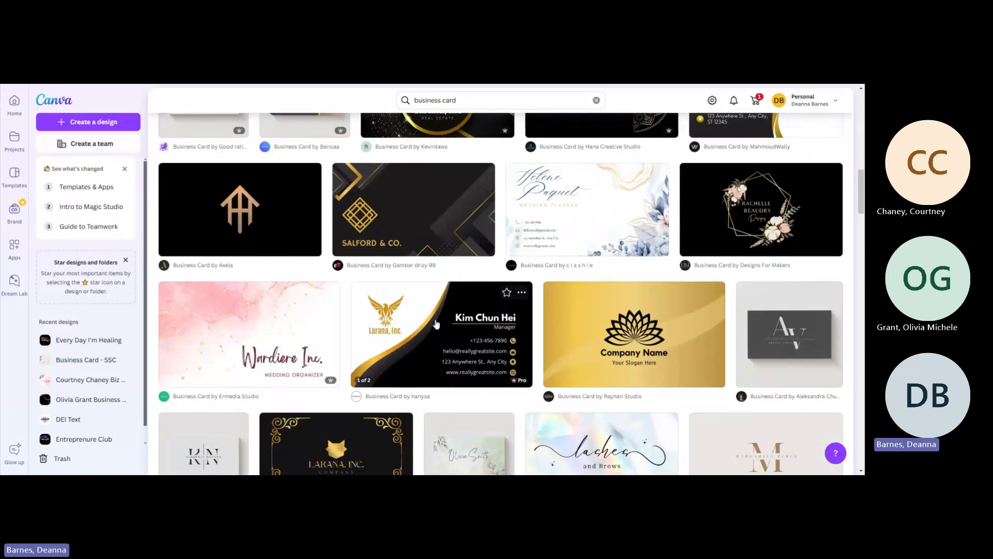
pyautogui.scroll(-5, 436, 324)
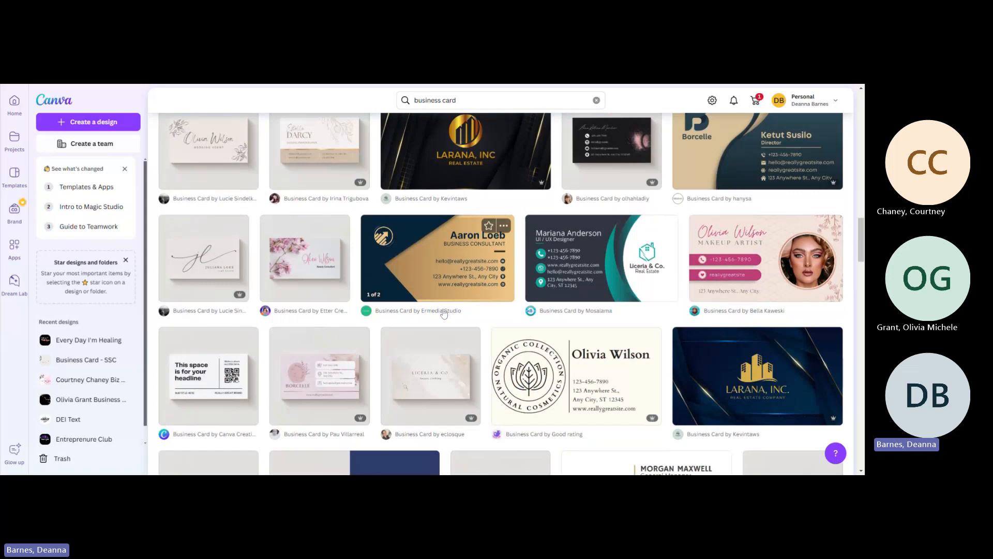
pyautogui.scroll(-5, 460, 314)
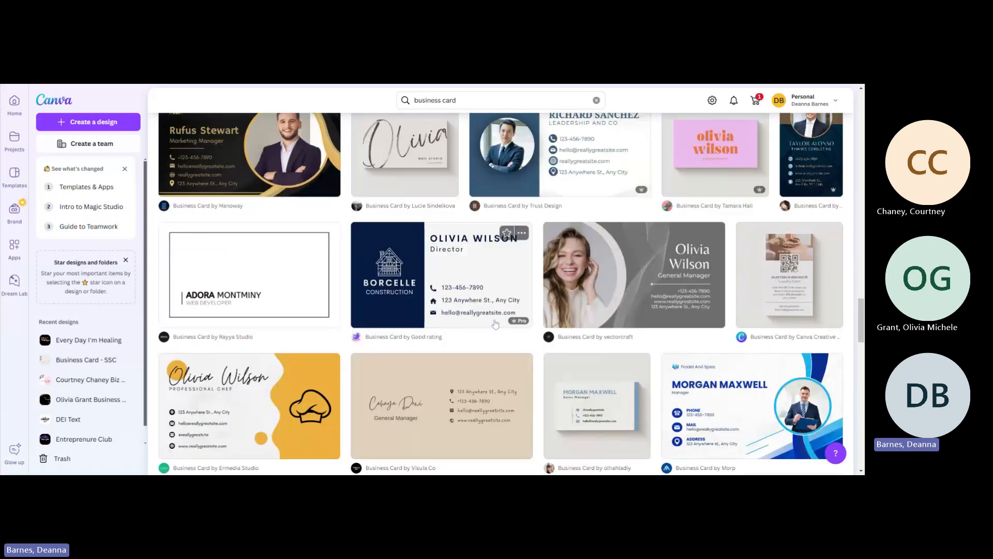
pyautogui.scroll(20, 508, 341)
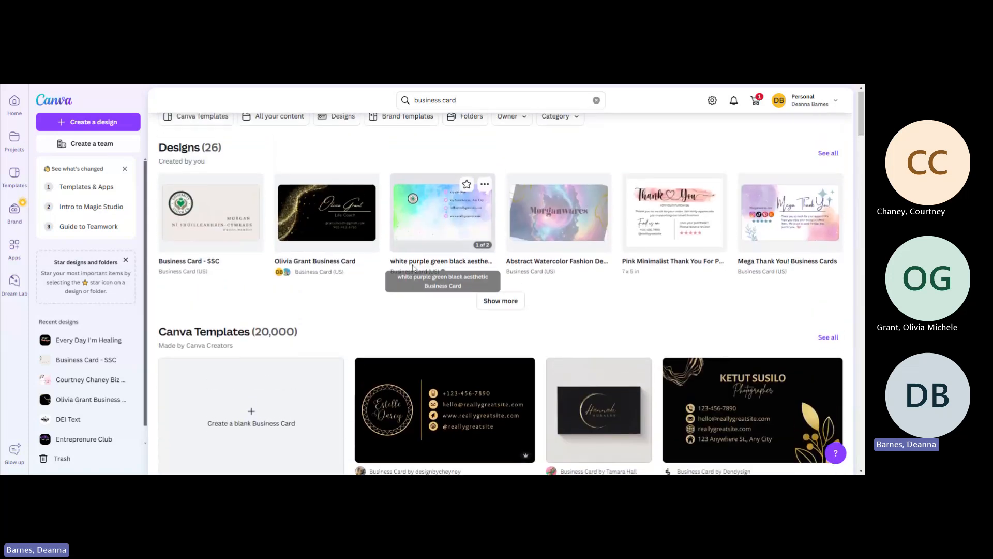
# Open the "Business Card - SSC" design for editing, without the print ordering options
pyautogui.click(217, 199)
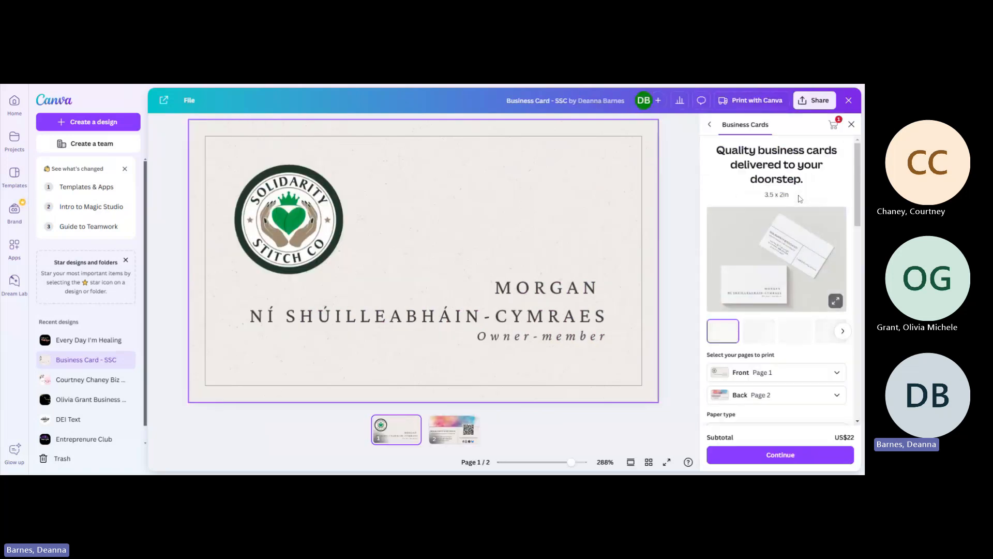
pyautogui.click(851, 124)
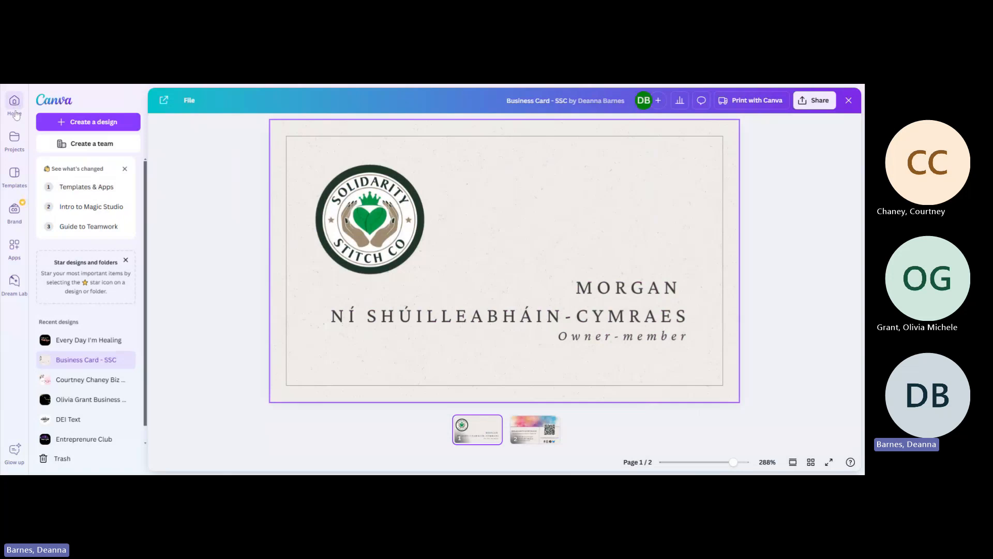
pyautogui.click(157, 194)
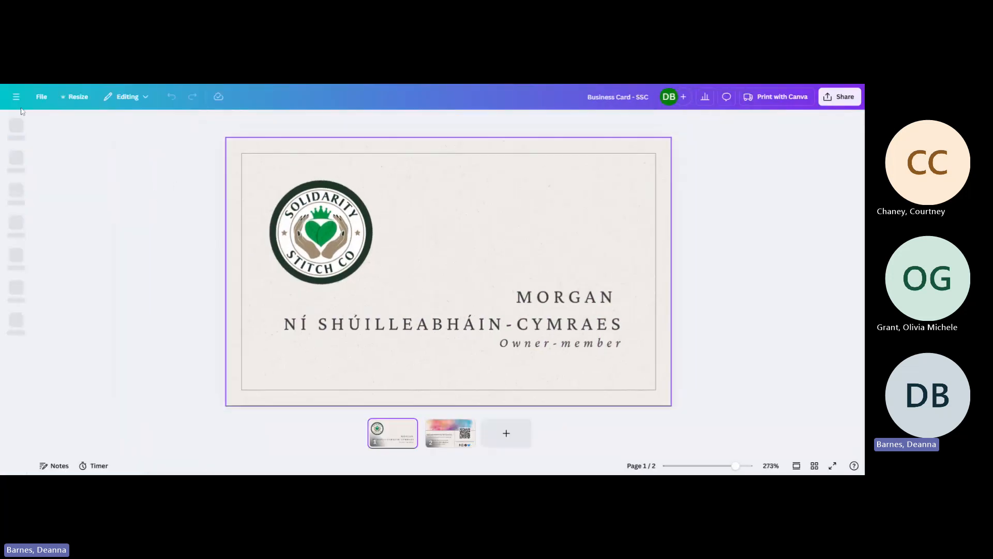
# Add a blank third page and apply the front side of the "Gold leaf simple elegant business card" template to it
pyautogui.moveTo(21, 143)
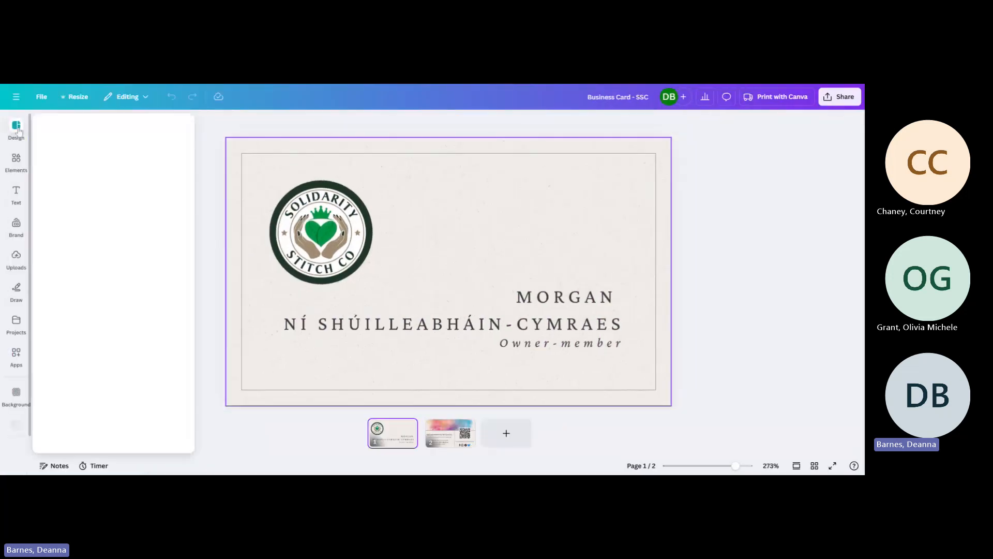
pyautogui.click(16, 159)
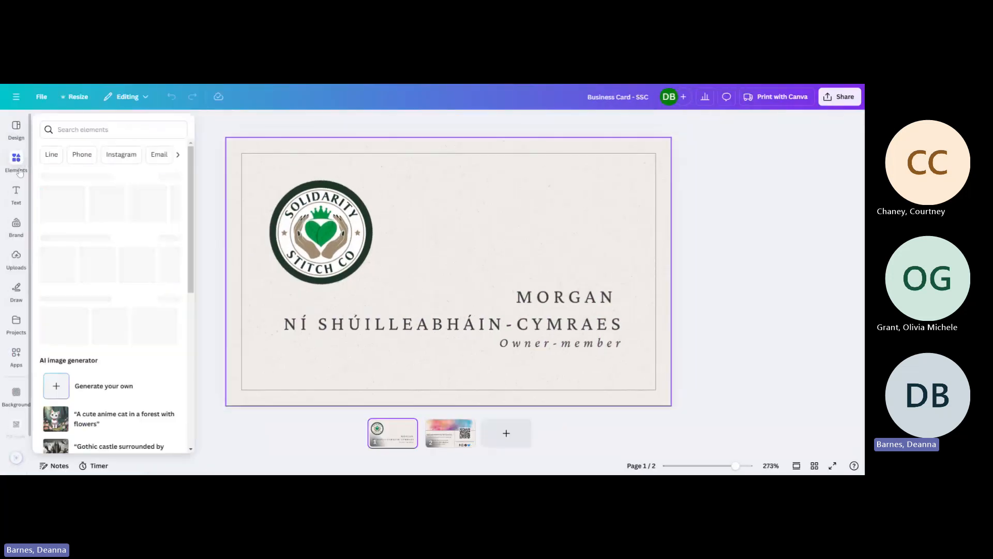
pyautogui.click(15, 129)
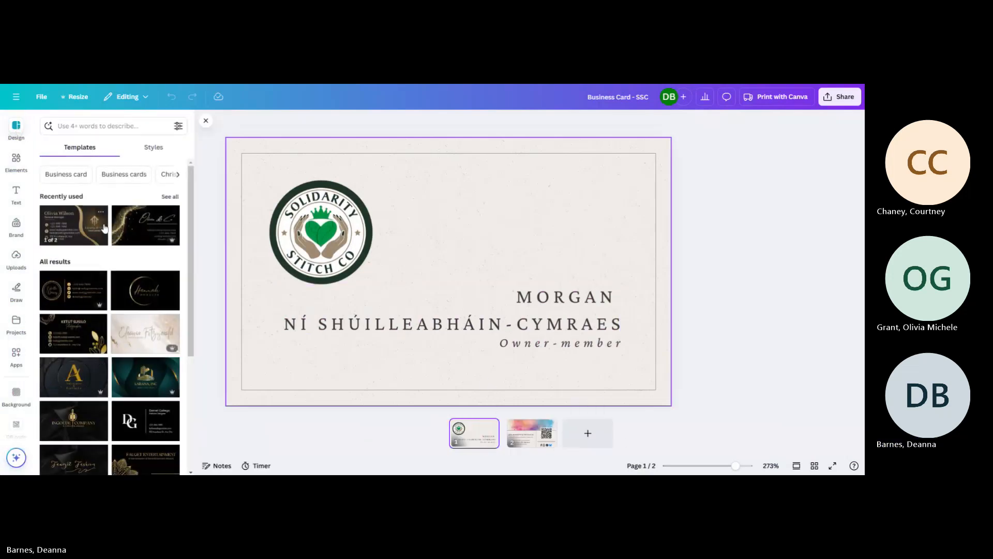
pyautogui.scroll(-3, 91, 274)
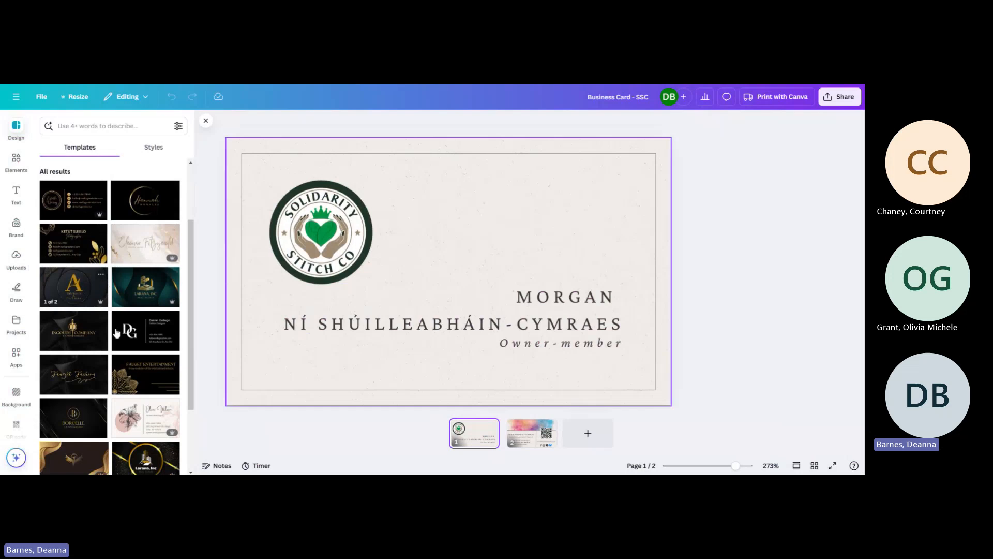
pyautogui.click(588, 432)
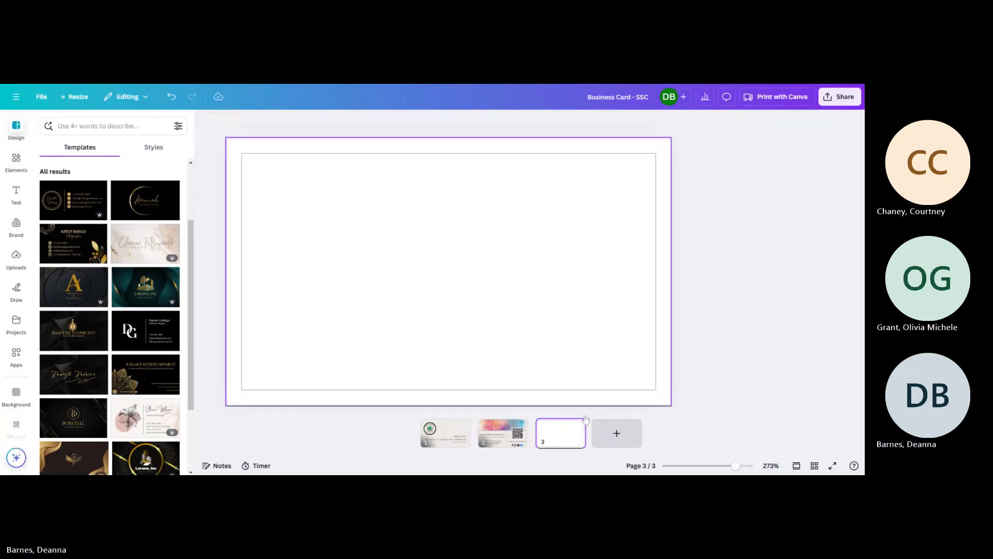
pyautogui.click(146, 246)
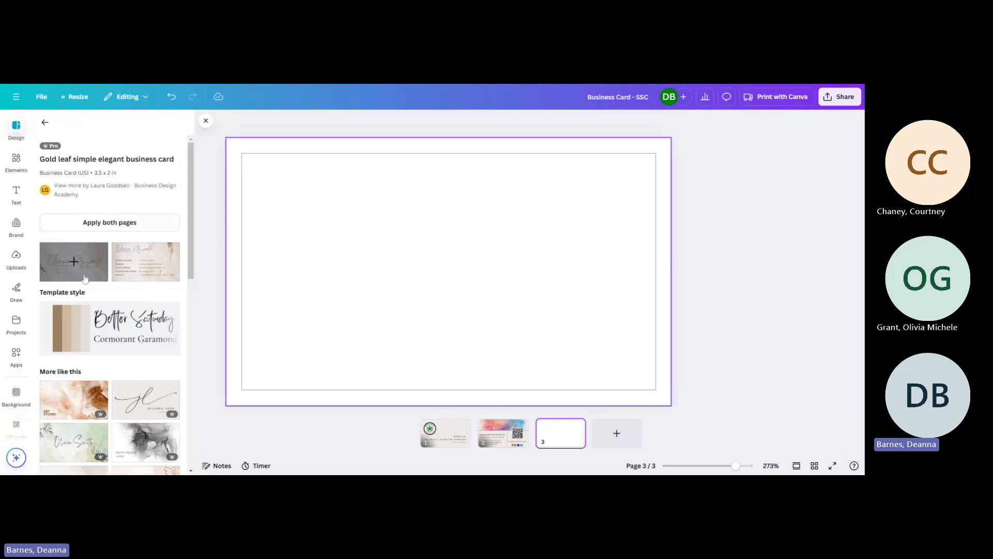
pyautogui.click(85, 279)
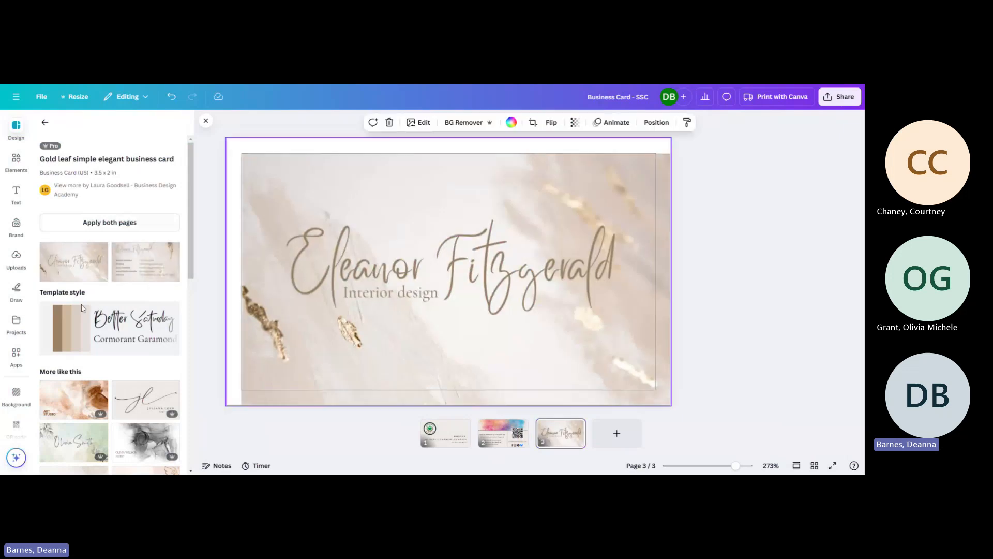
# Move the script name heading up, clear of the "Interior design" subtitle, and shrink it to font size 23.2
pyautogui.click(354, 281)
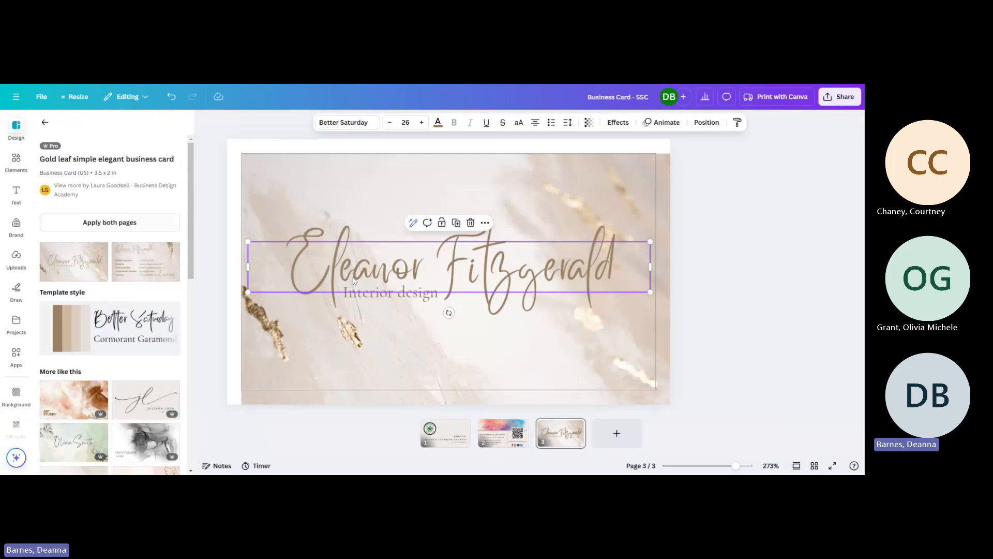
pyautogui.click(478, 332)
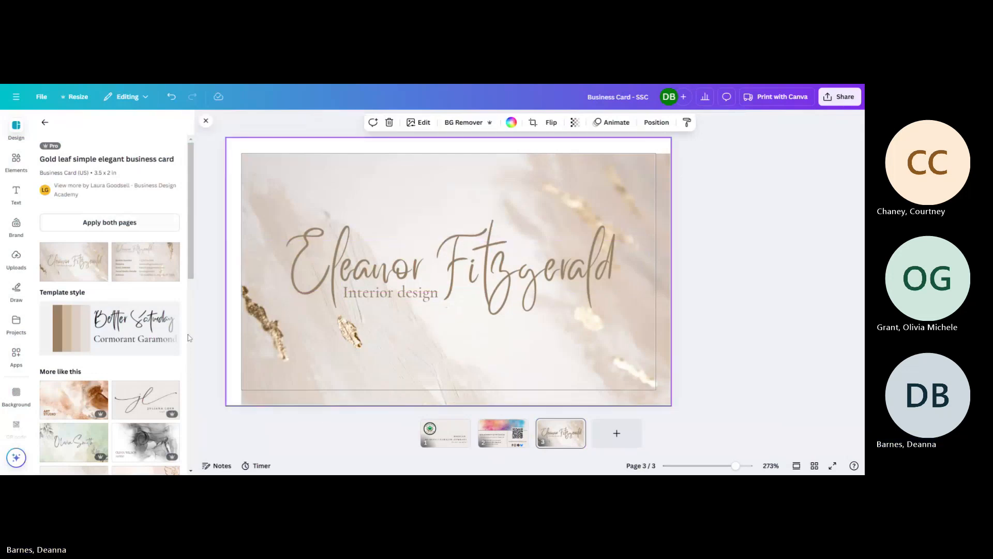
pyautogui.scroll(-4, 94, 296)
pyautogui.click(507, 266)
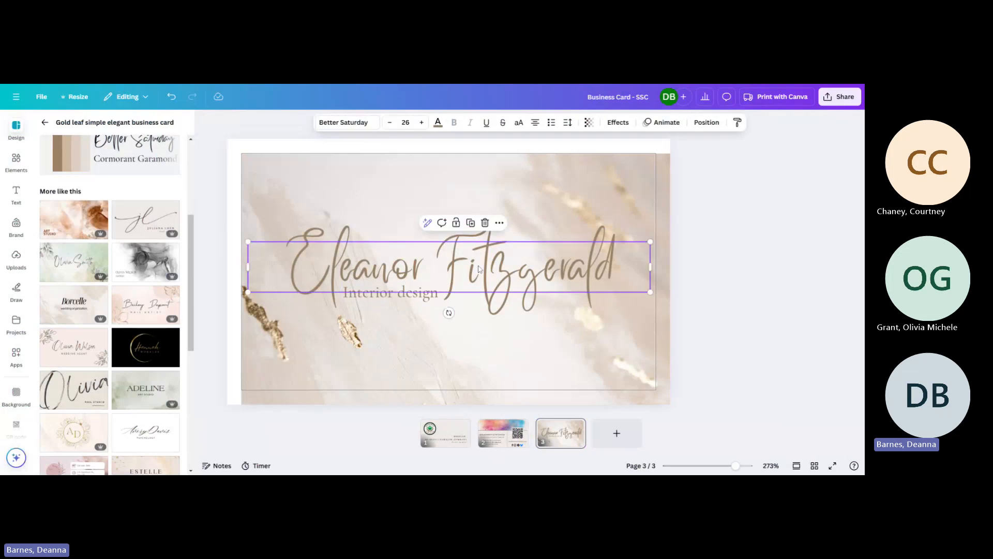
pyautogui.moveTo(507, 266); pyautogui.dragTo(483, 233)
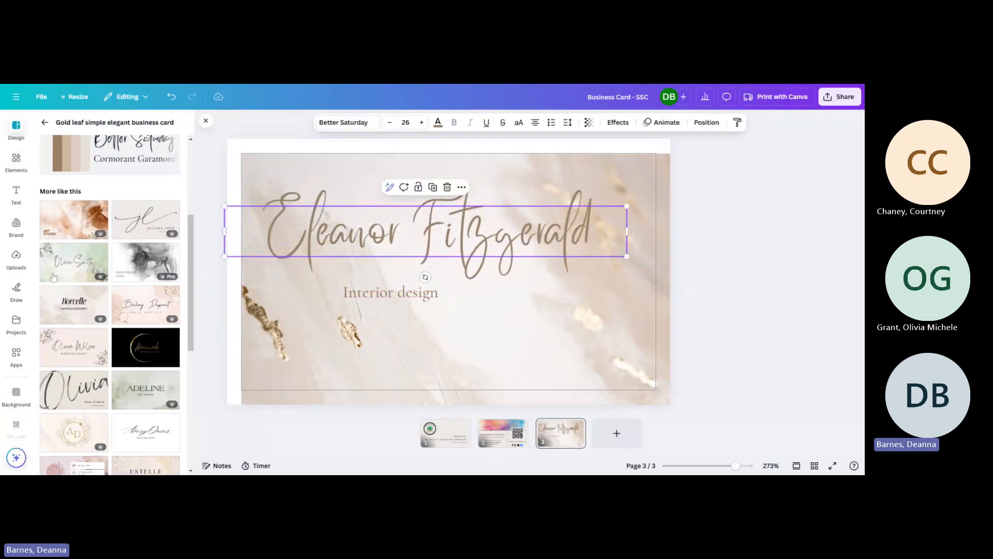
pyautogui.moveTo(224, 205); pyautogui.dragTo(268, 211)
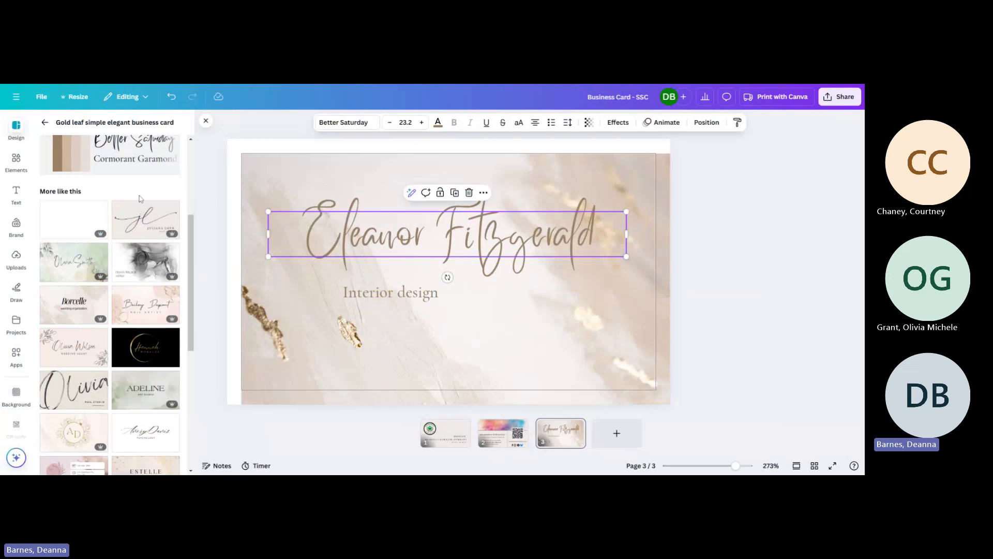
# Replace the third page's layout with the template's contact-details side and check the page's options
pyautogui.scroll(4, 148, 206)
pyautogui.click(158, 270)
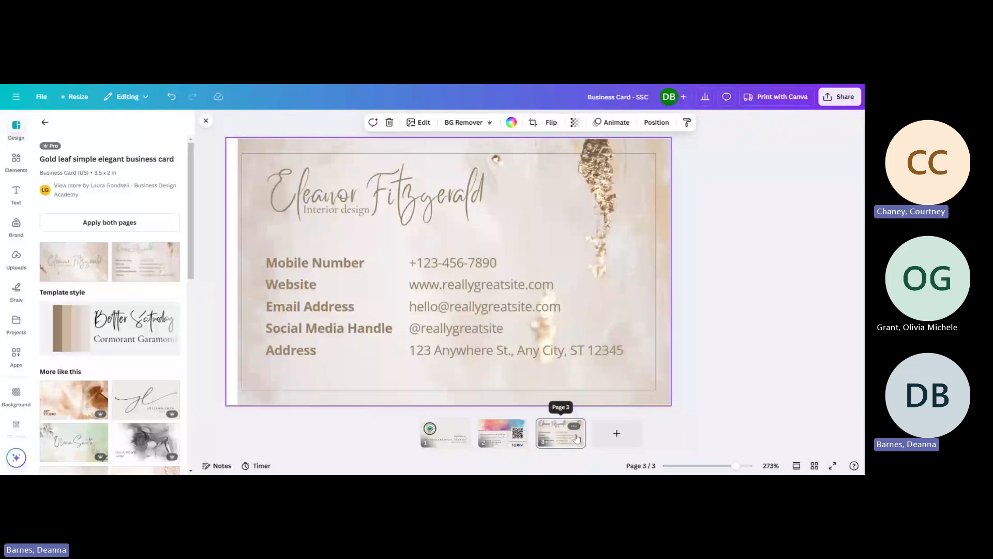
pyautogui.click(575, 427)
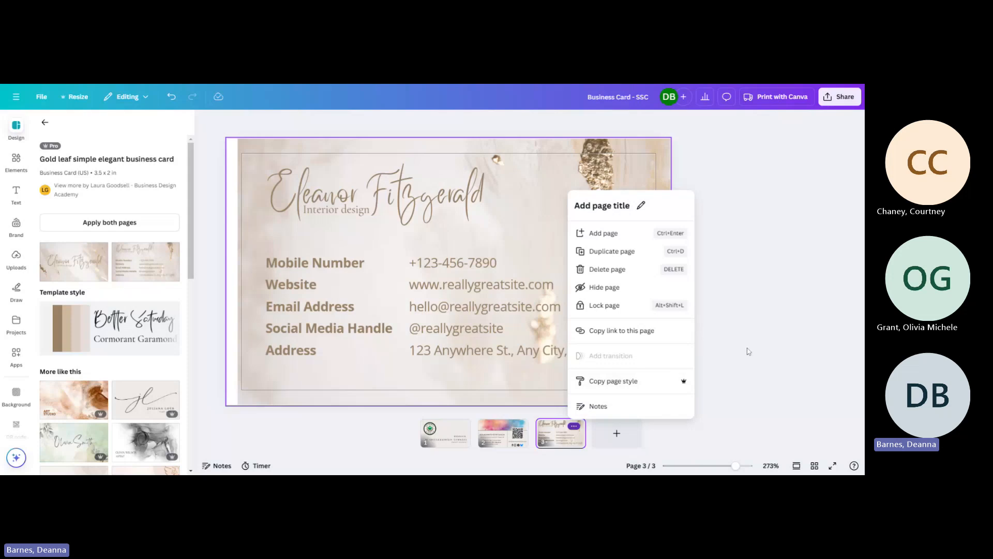
pyautogui.click(740, 312)
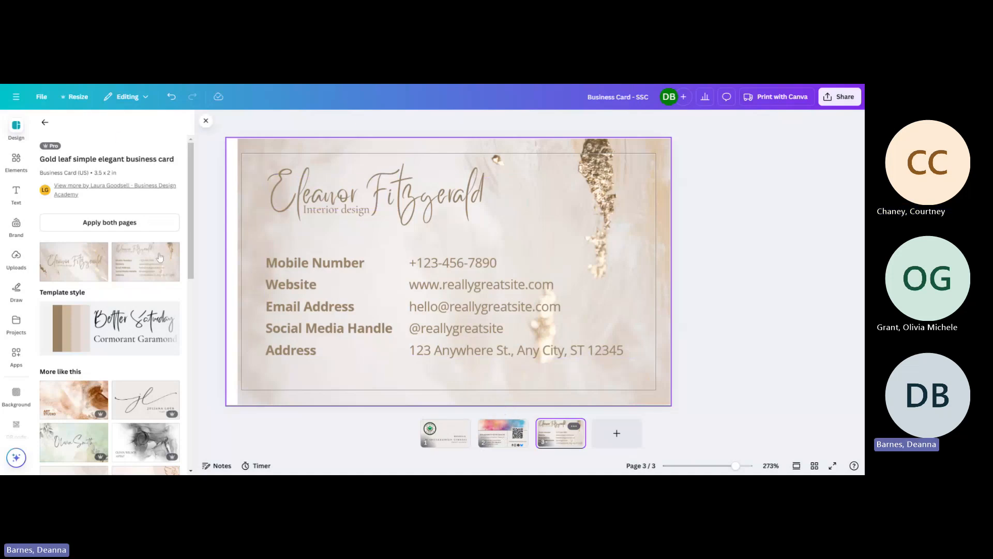
# Open the download options for the business card design to check the file type, size and page settings
pyautogui.moveTo(46, 149)
pyautogui.click(835, 102)
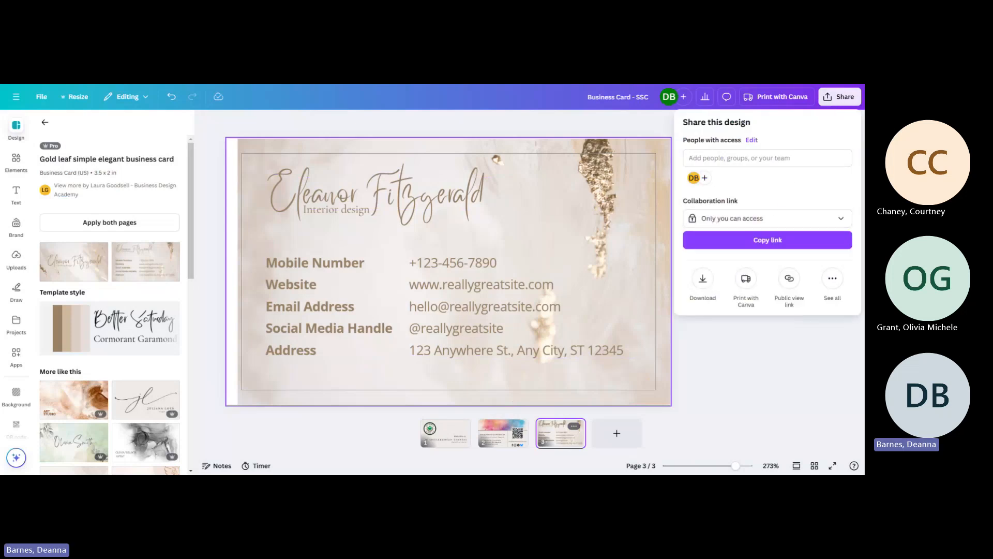
pyautogui.click(703, 279)
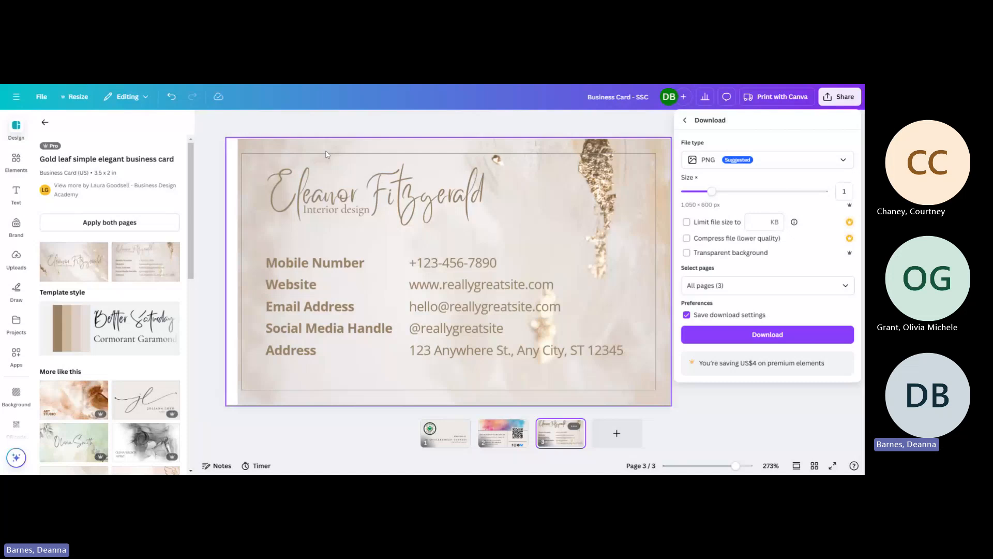
# Switch to the black-and-gold life coach business card design and view both of its pages
pyautogui.click(330, 131)
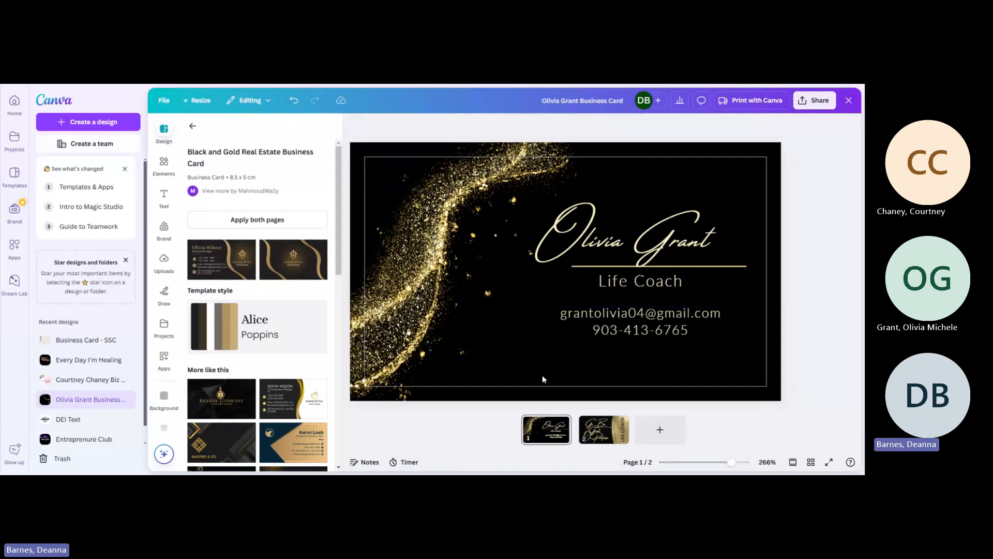
pyautogui.click(600, 429)
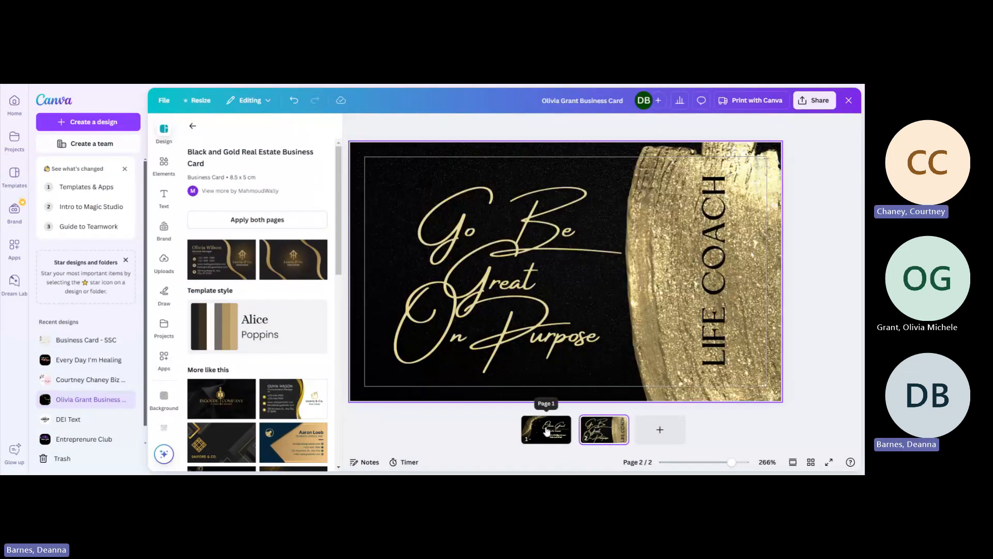
pyautogui.click(547, 431)
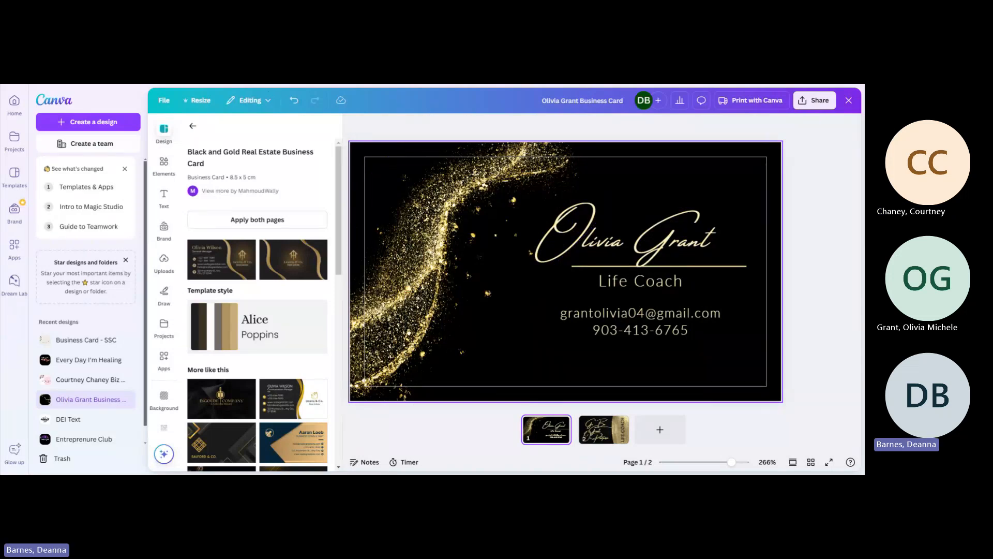
# Switch to the pink makeup artist business card design, view its second page and open its download options
pyautogui.click(267, 85)
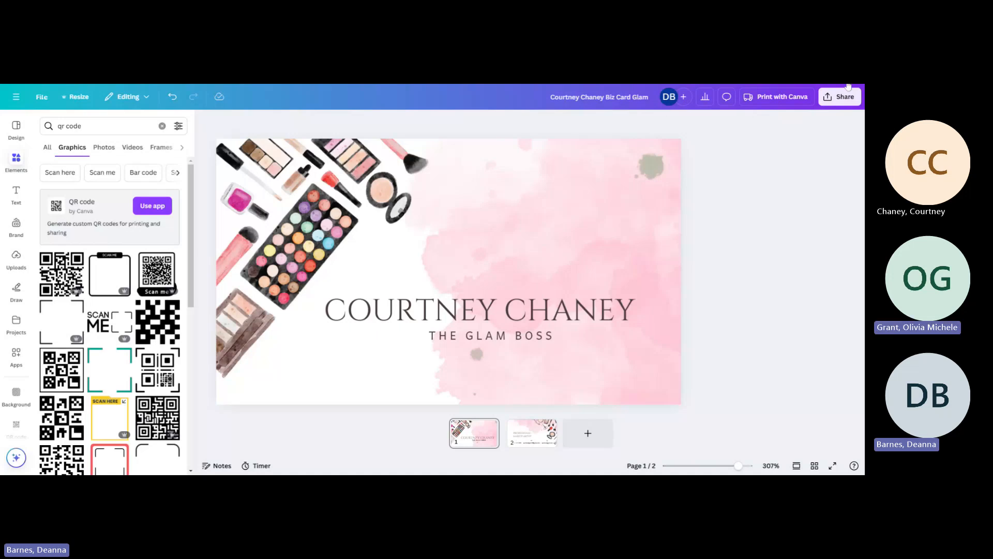
pyautogui.click(518, 437)
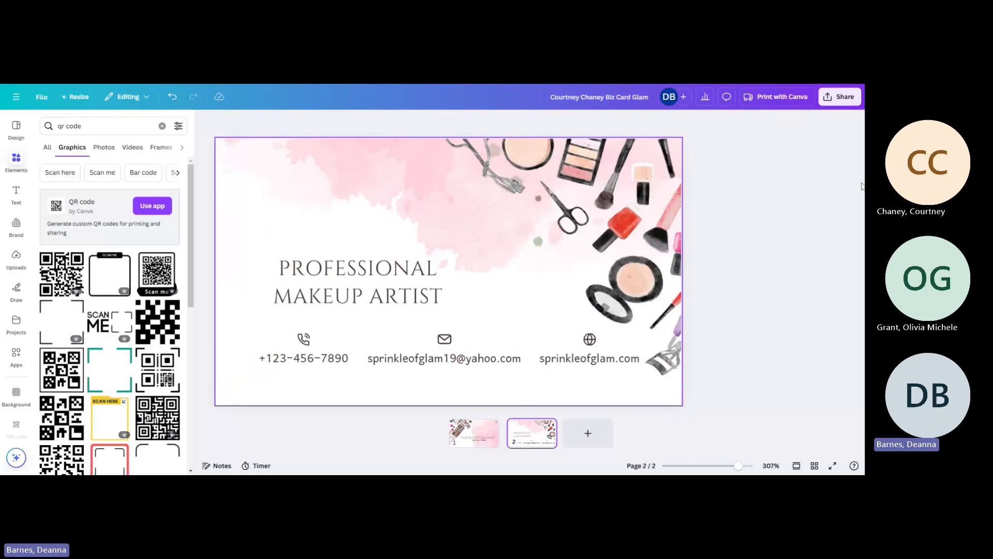
pyautogui.click(845, 97)
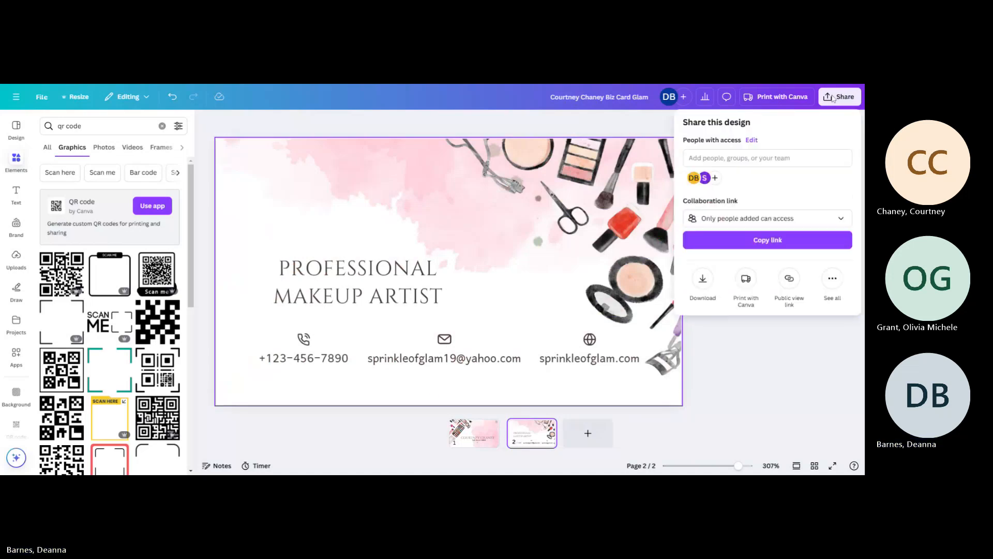
pyautogui.click(698, 290)
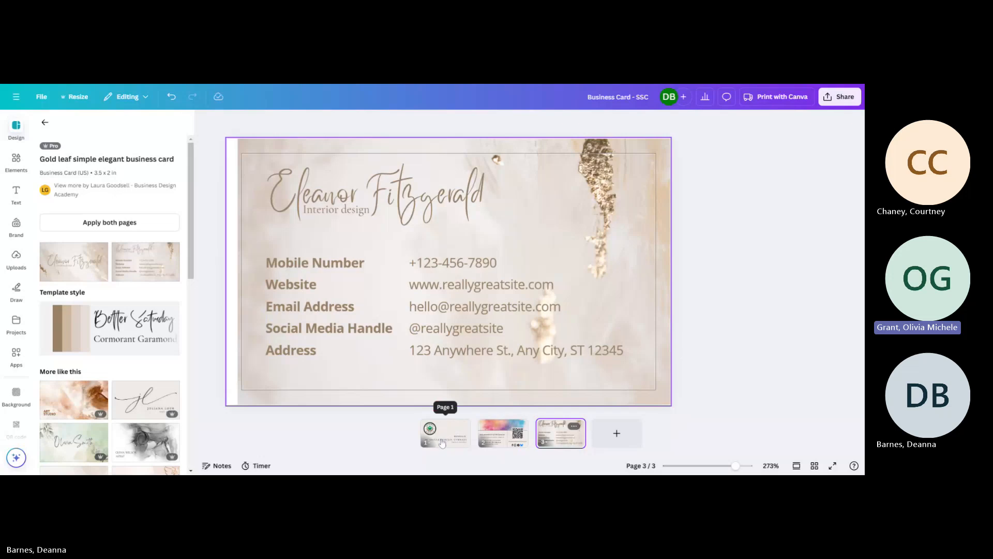
# Return to the "Business Card - SSC" design, show its first page and browse the similar templates
pyautogui.click(443, 442)
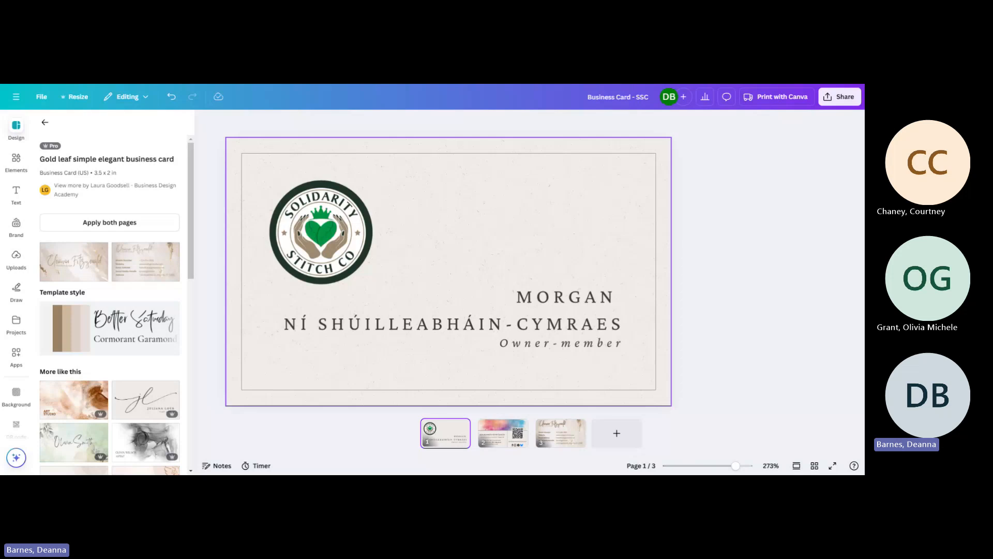
pyautogui.scroll(-12, 74, 379)
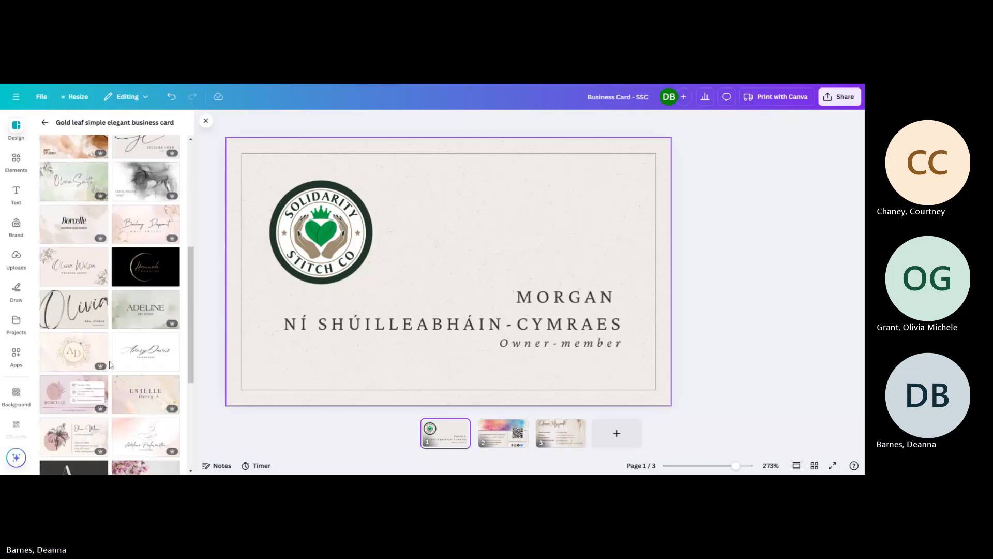
pyautogui.scroll(15, 106, 422)
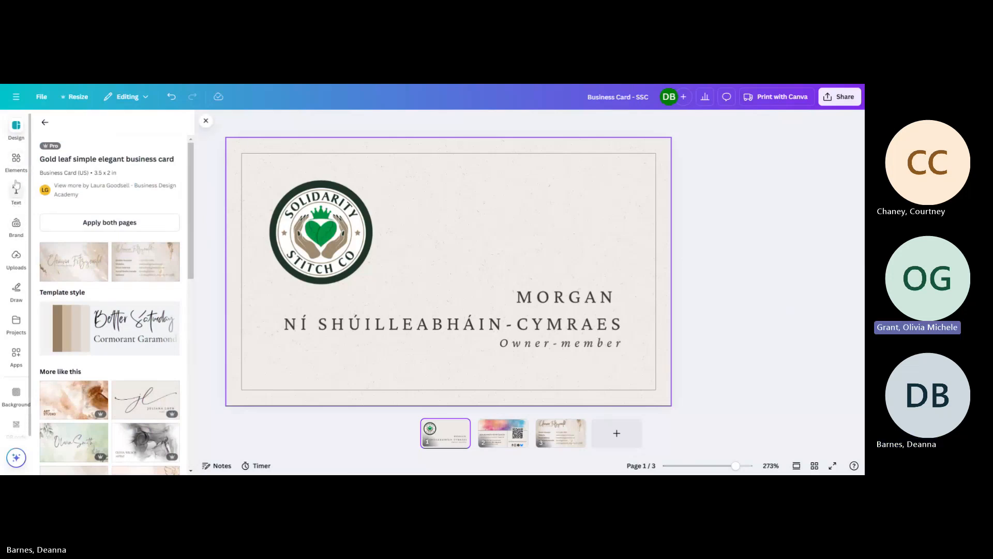
# Place the uploaded blue butterfly image beside the Solidarity Stitch Co logo and delete it again
pyautogui.click(338, 241)
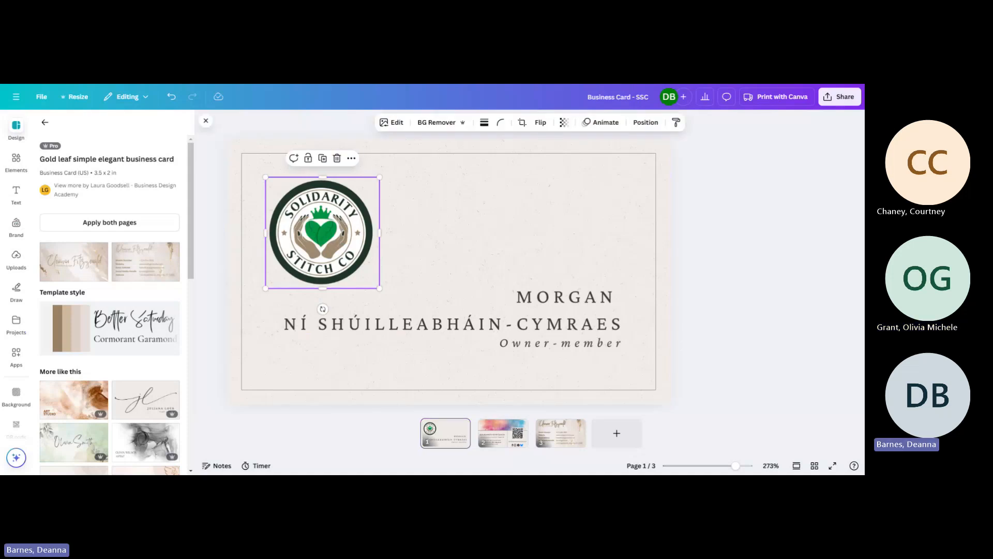
pyautogui.click(18, 258)
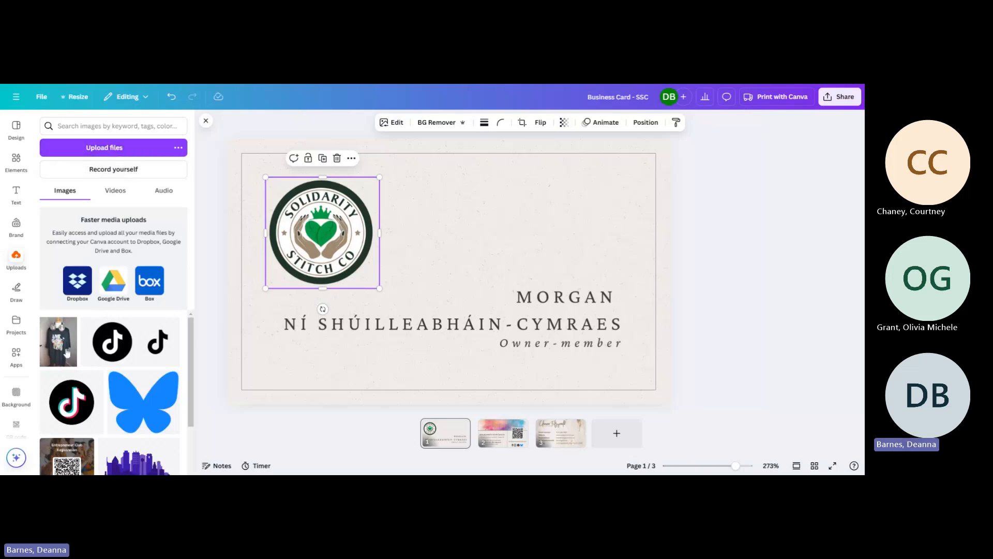
pyautogui.scroll(-3, 72, 344)
pyautogui.scroll(3, 76, 340)
pyautogui.moveTo(171, 407); pyautogui.dragTo(443, 229)
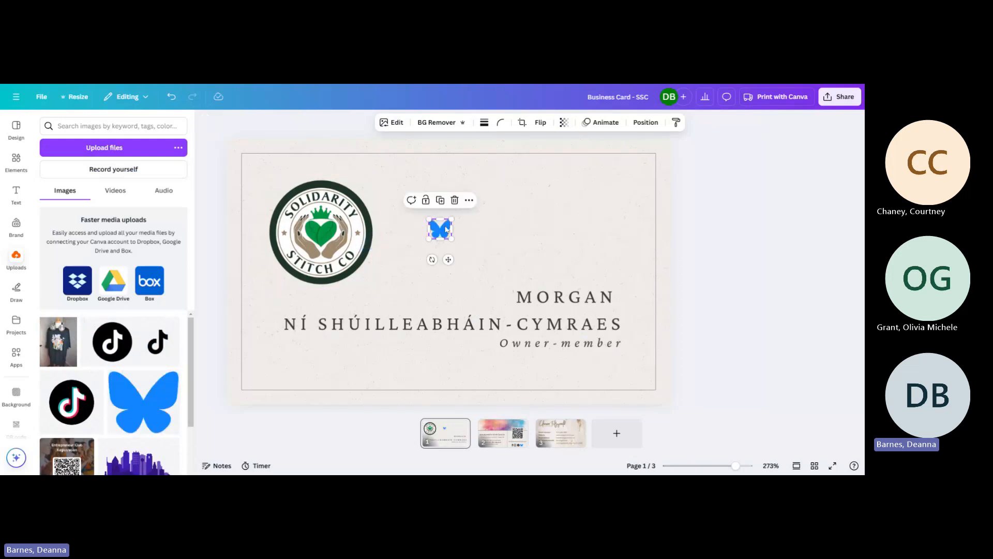
pyautogui.click(455, 199)
# Try replacing the Solidarity Stitch Co logo with the uploaded purple skyline image, and undo the replacement
pyautogui.scroll(-1, 107, 351)
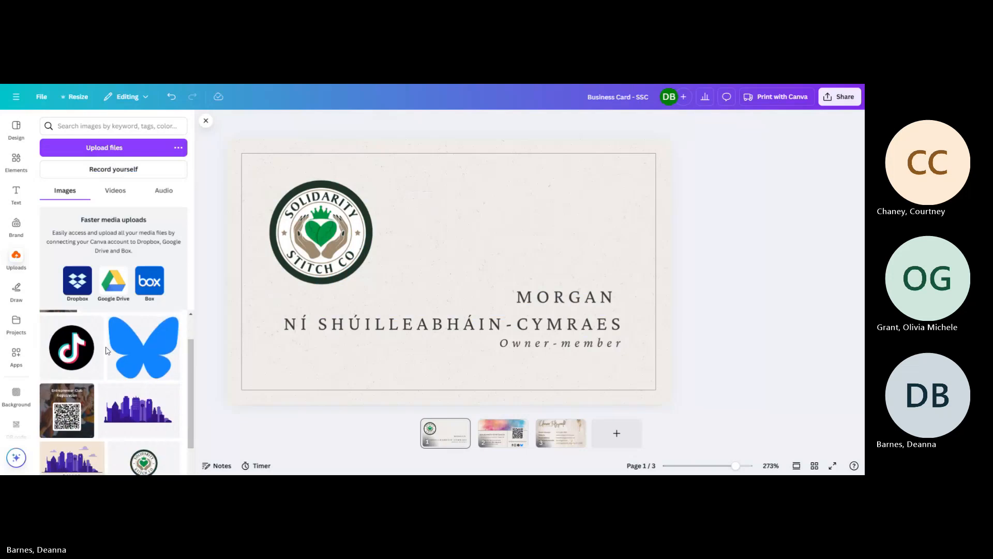
pyautogui.scroll(-2, 107, 351)
pyautogui.scroll(1, 139, 369)
pyautogui.moveTo(145, 374); pyautogui.dragTo(316, 205)
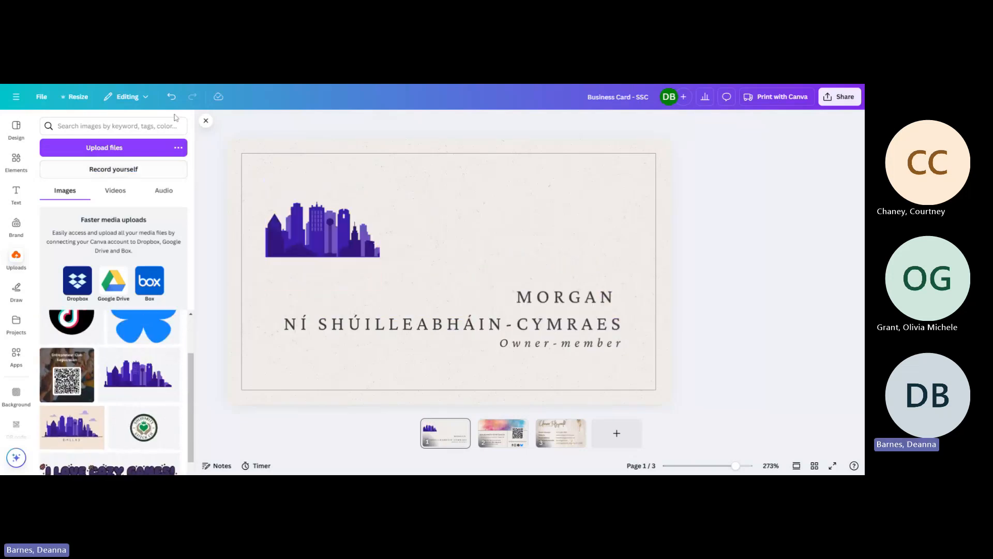
pyautogui.click(171, 96)
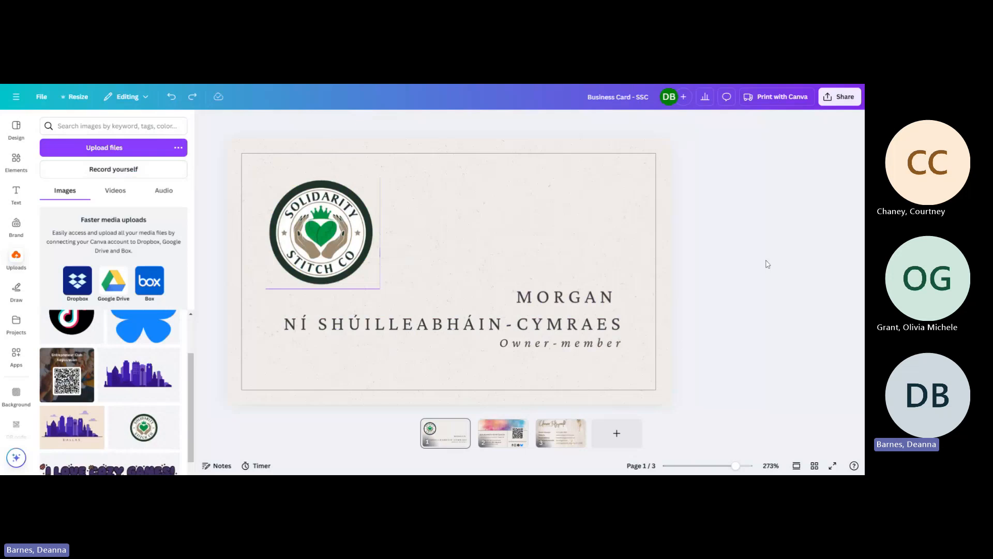
# Shift the logo slightly toward the middle of the card, undo the move and deselect the logo
pyautogui.moveTo(302, 257); pyautogui.dragTo(325, 253)
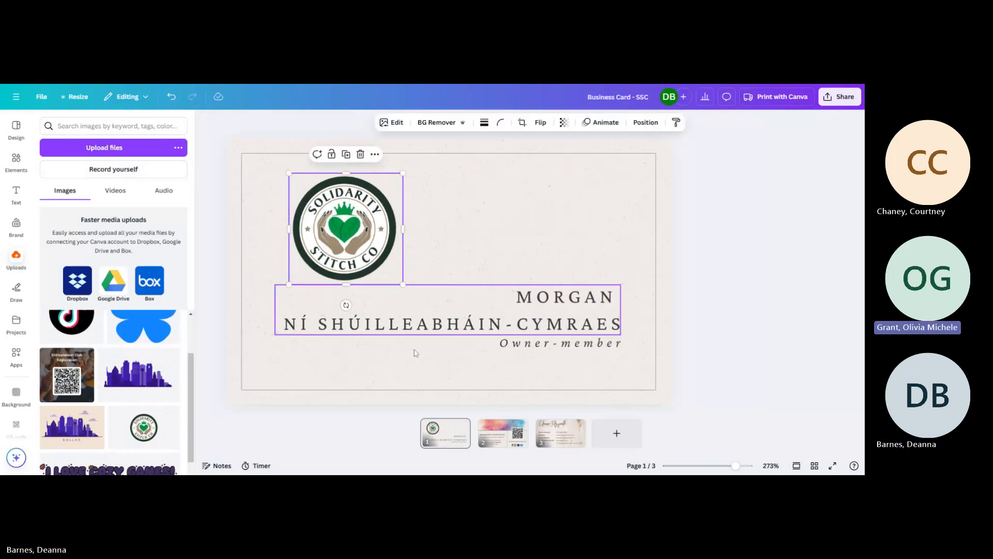
pyautogui.click(171, 96)
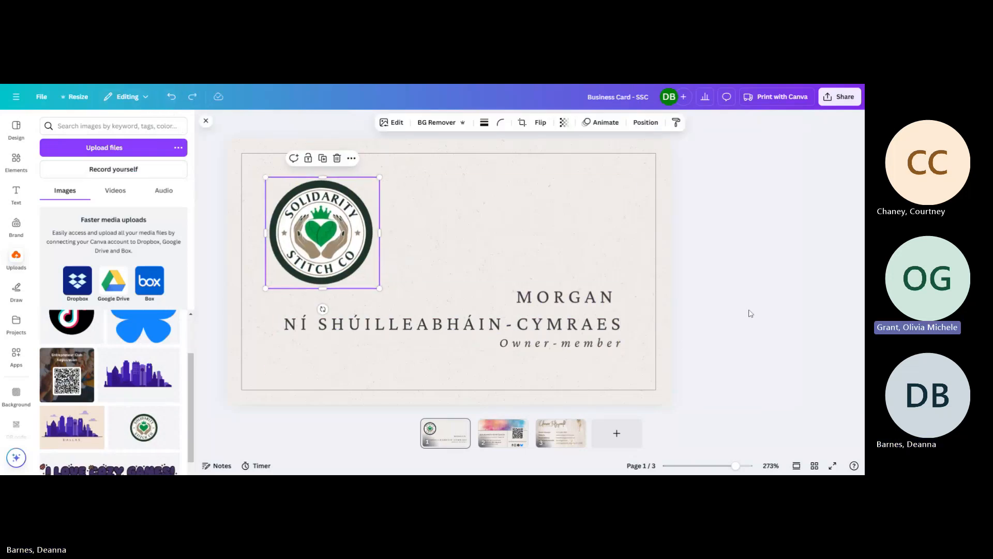
pyautogui.click(777, 304)
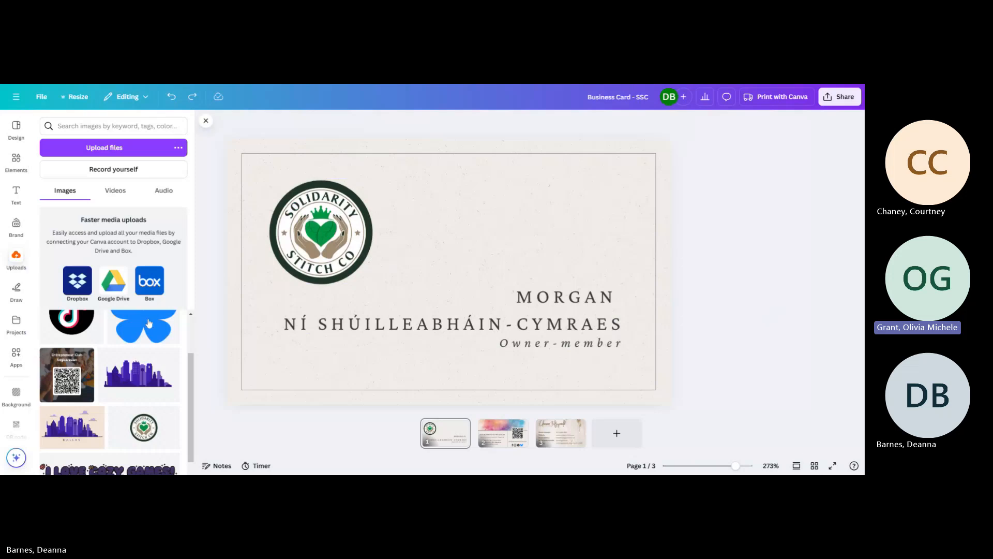
# Look through the uploaded images, the external upload sources, and the video and audio upload categories
pyautogui.scroll(-3, 147, 354)
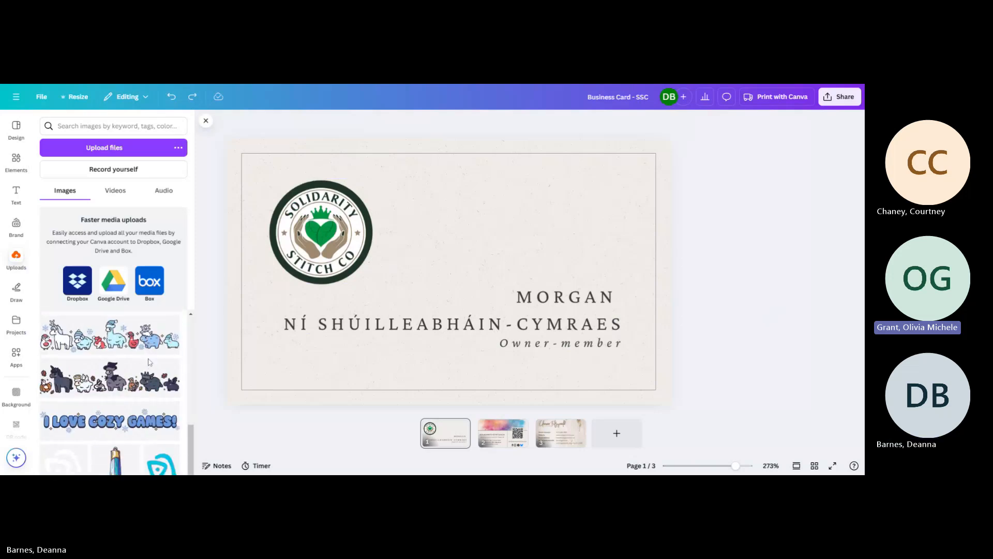
pyautogui.scroll(-3, 149, 361)
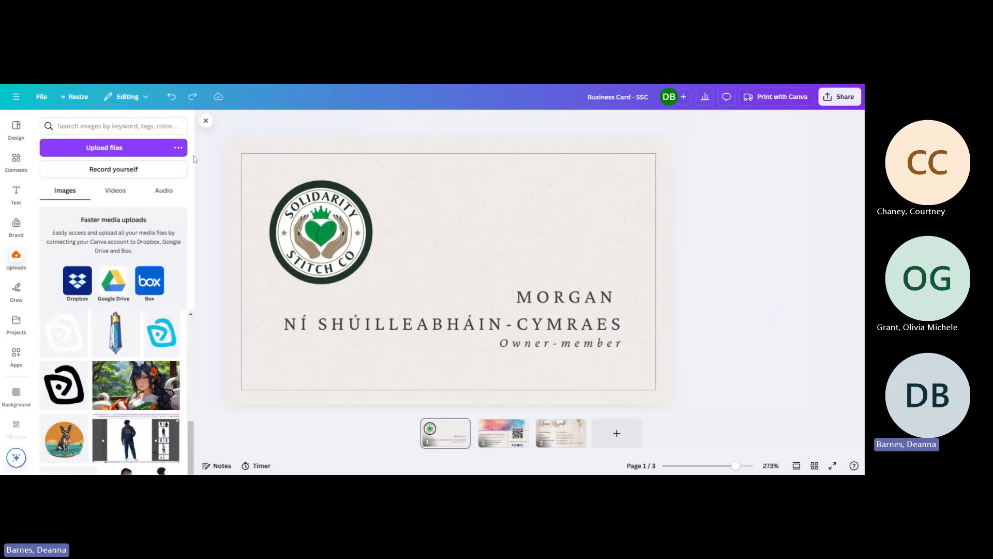
pyautogui.click(179, 148)
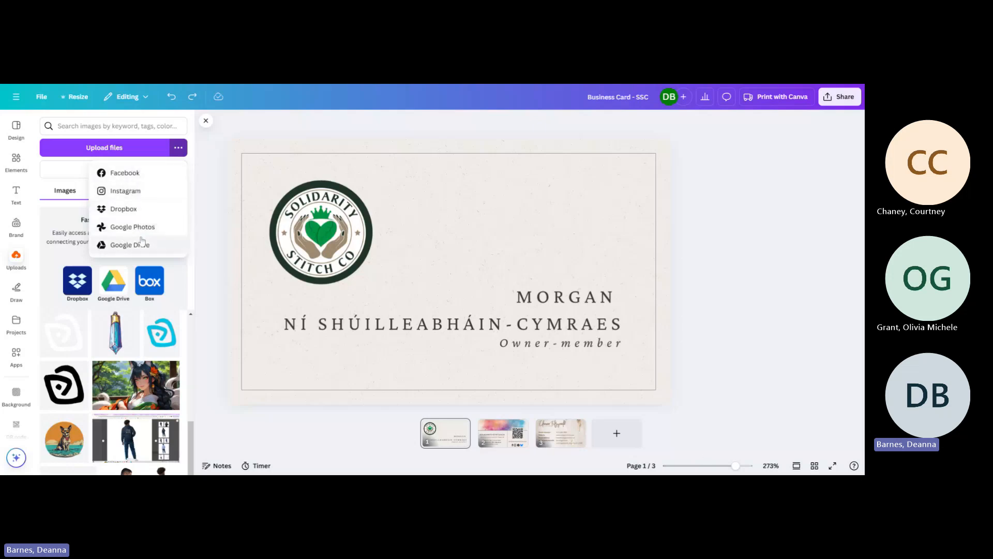
pyautogui.click(181, 146)
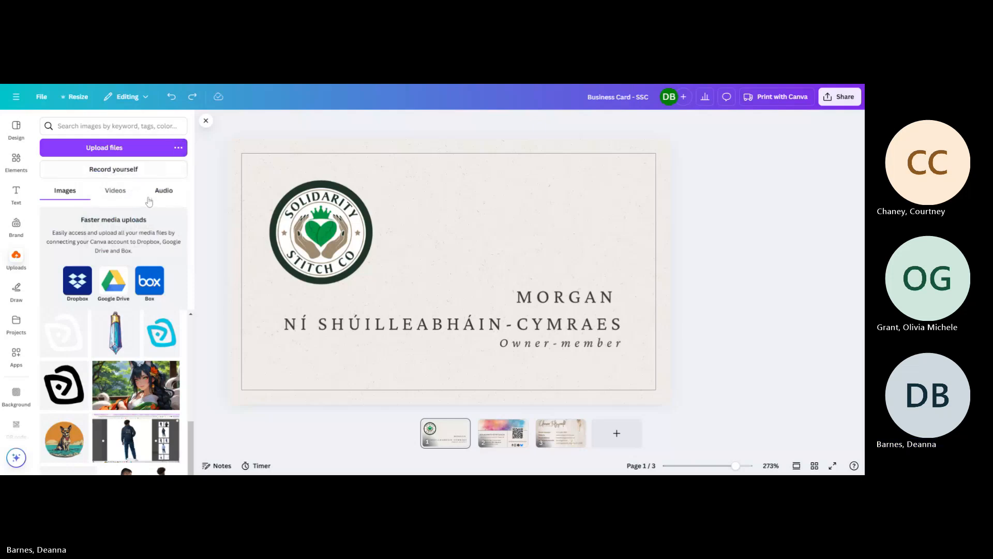
pyautogui.click(132, 194)
pyautogui.click(163, 192)
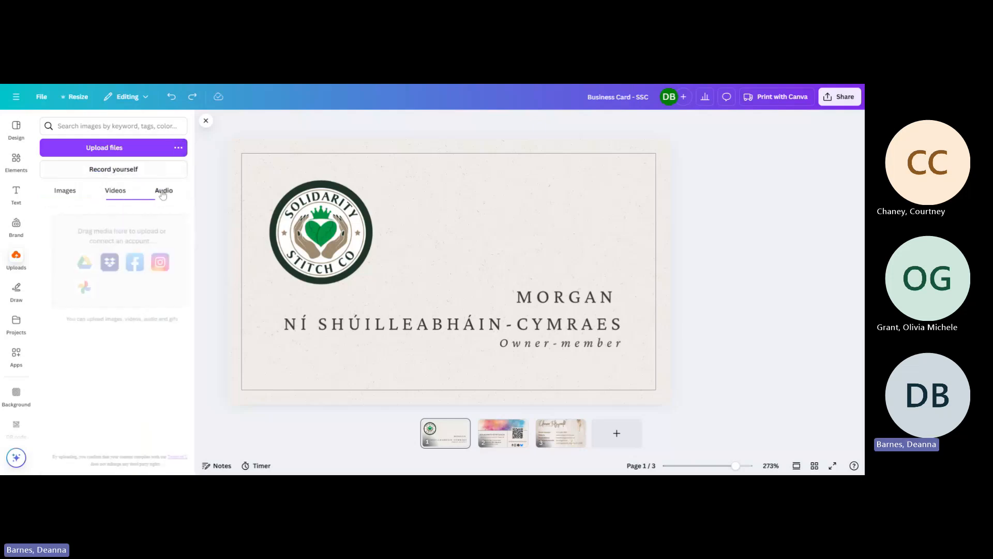
pyautogui.click(118, 199)
pyautogui.click(66, 191)
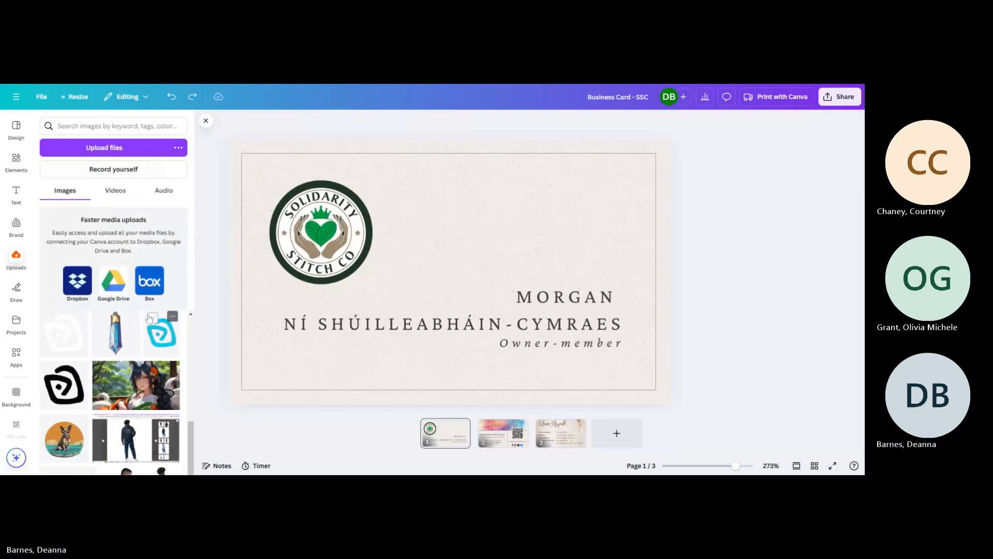
# Look over the drawing tools, the saved projects and the available Canva apps
pyautogui.click(16, 288)
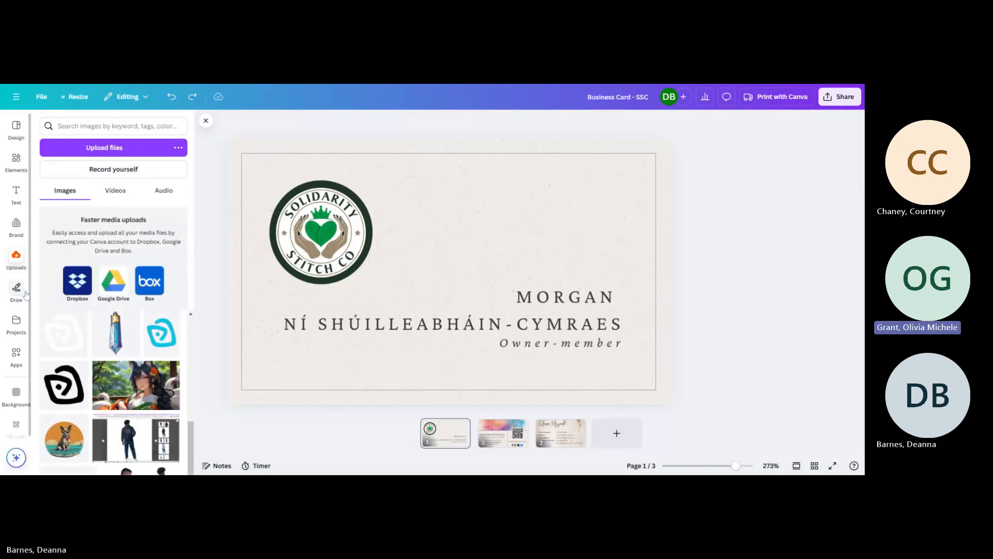
pyautogui.click(9, 267)
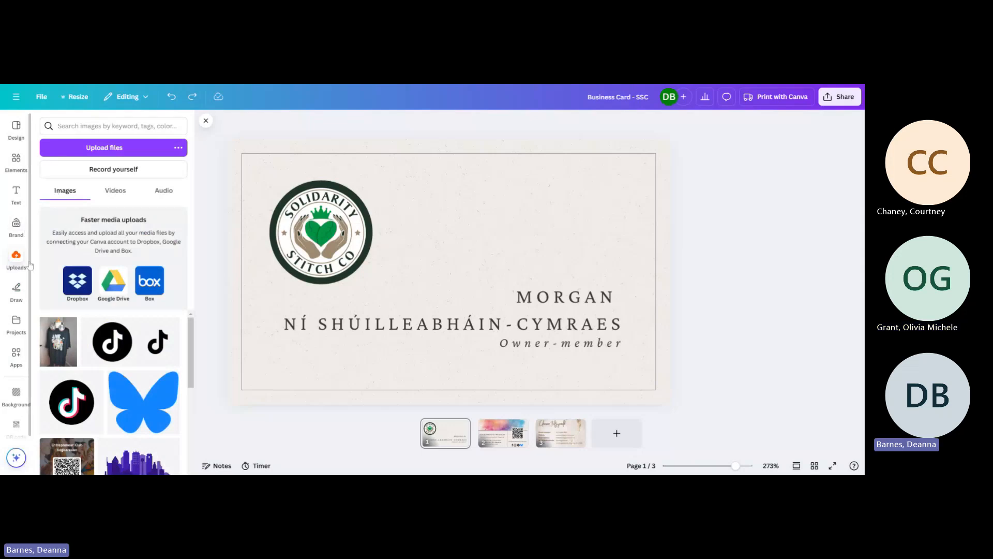
pyautogui.click(17, 290)
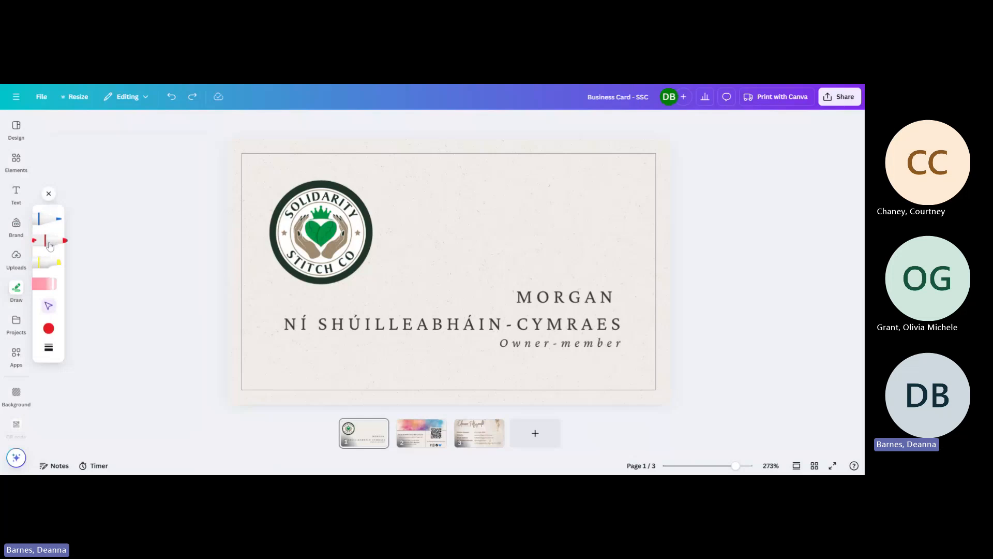
pyautogui.click(16, 326)
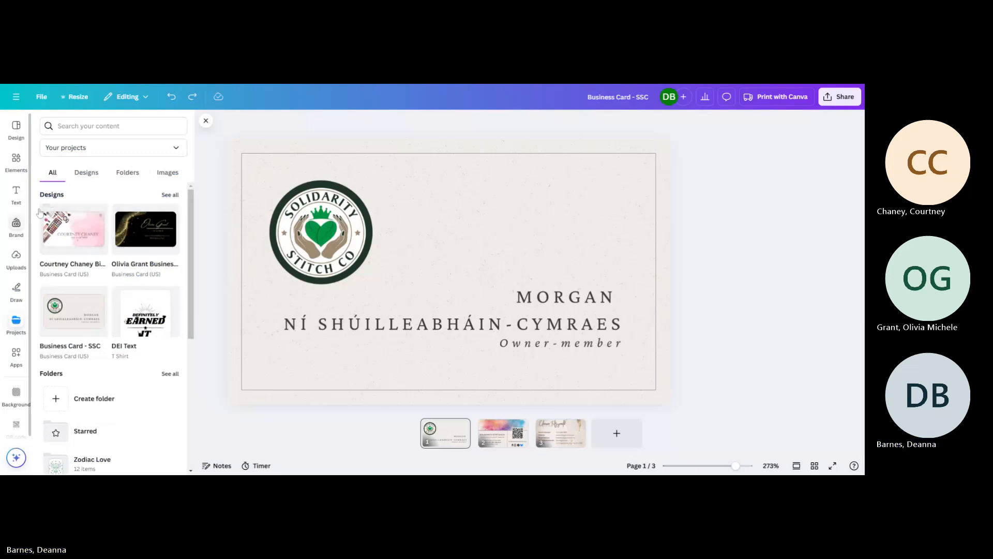
pyautogui.click(16, 356)
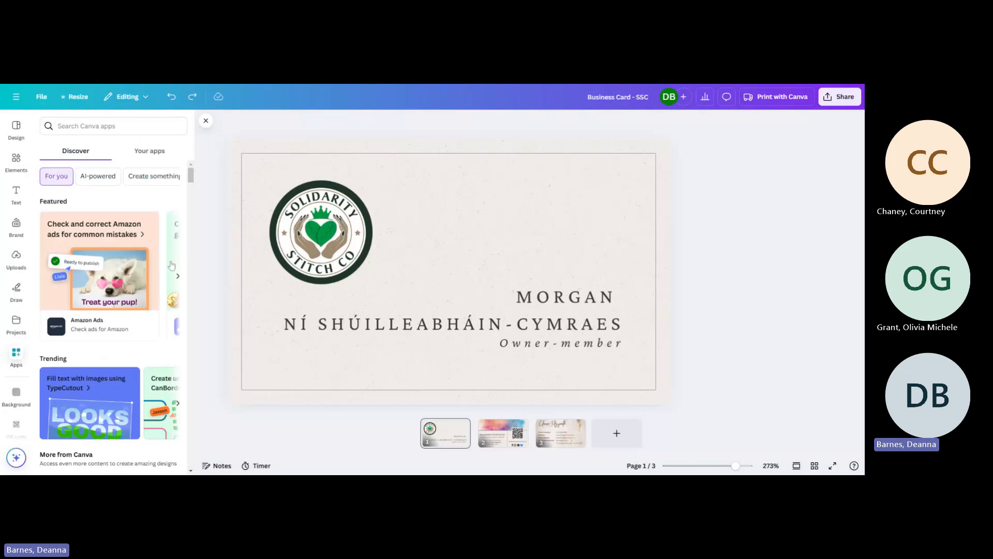
# Look over the Solidarity Stitch Co logo's image editing options, including the Magic Studio tools, filters, effects and apps
pyautogui.click(302, 220)
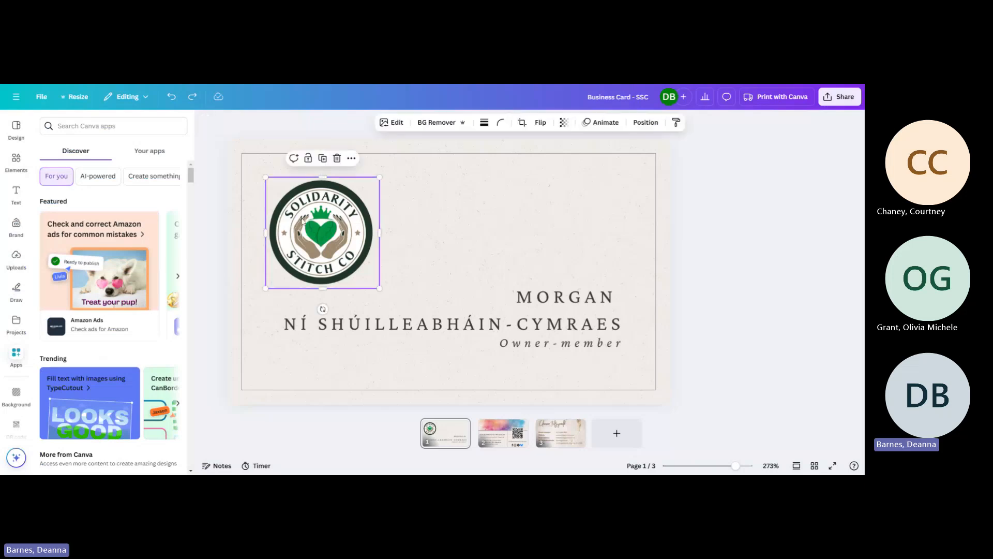
pyautogui.click(397, 122)
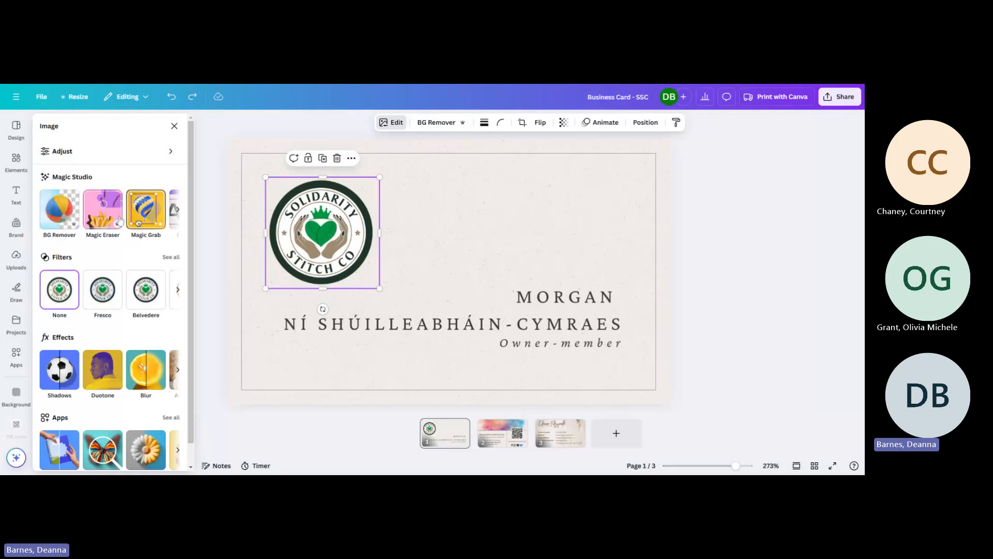
pyautogui.click(179, 211)
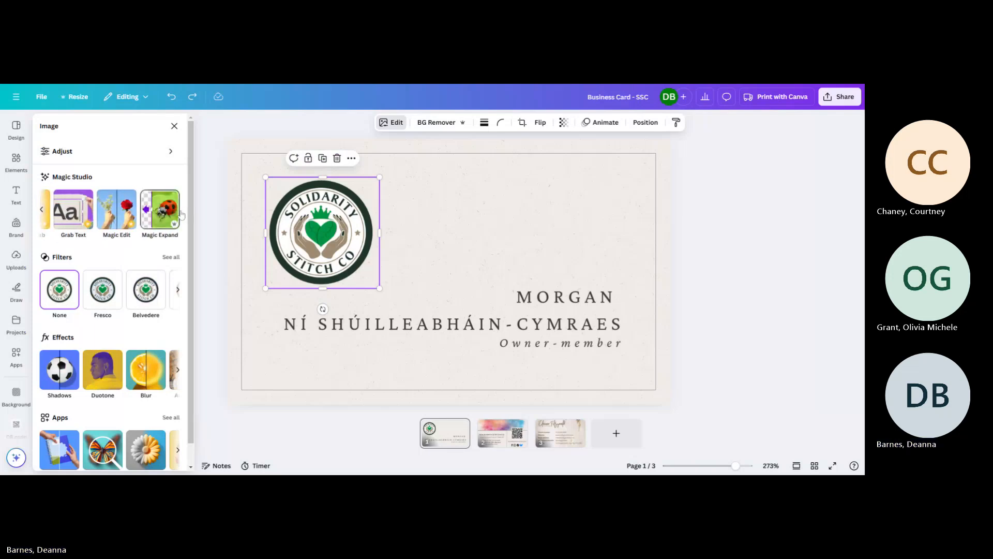
pyautogui.click(42, 209)
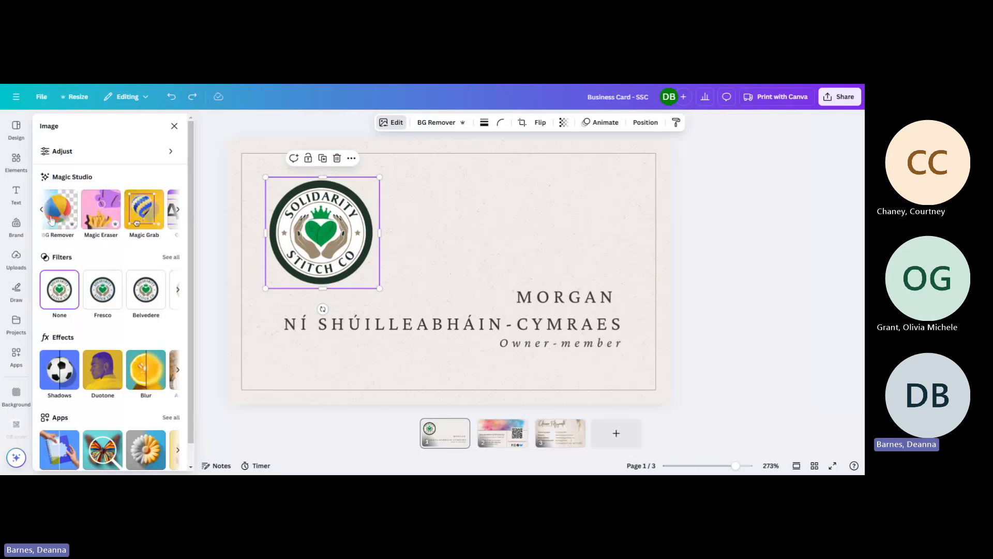
pyautogui.scroll(-1, 104, 310)
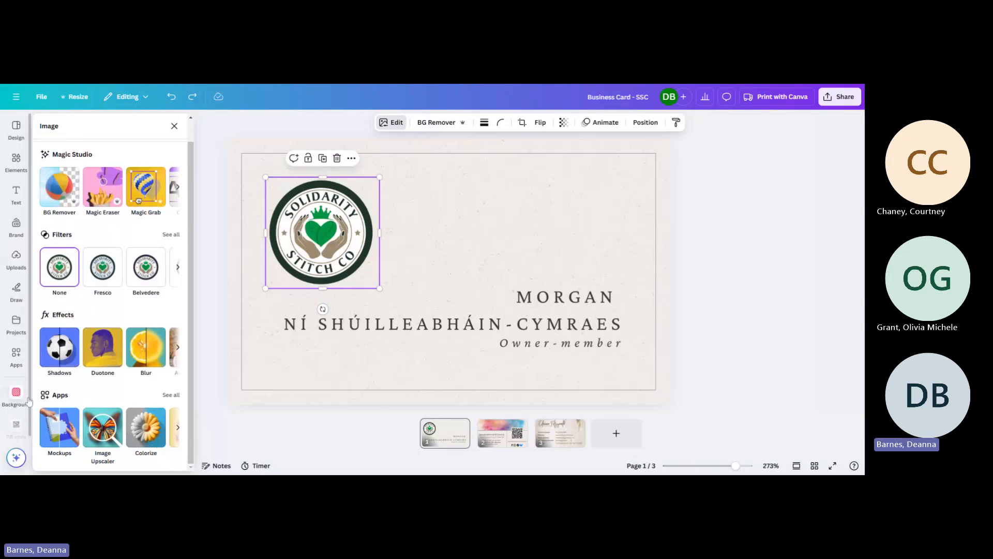
# Find the QR code app by searching the elements for "qr cord" and open it
pyautogui.scroll(-1, 17, 413)
pyautogui.click(17, 433)
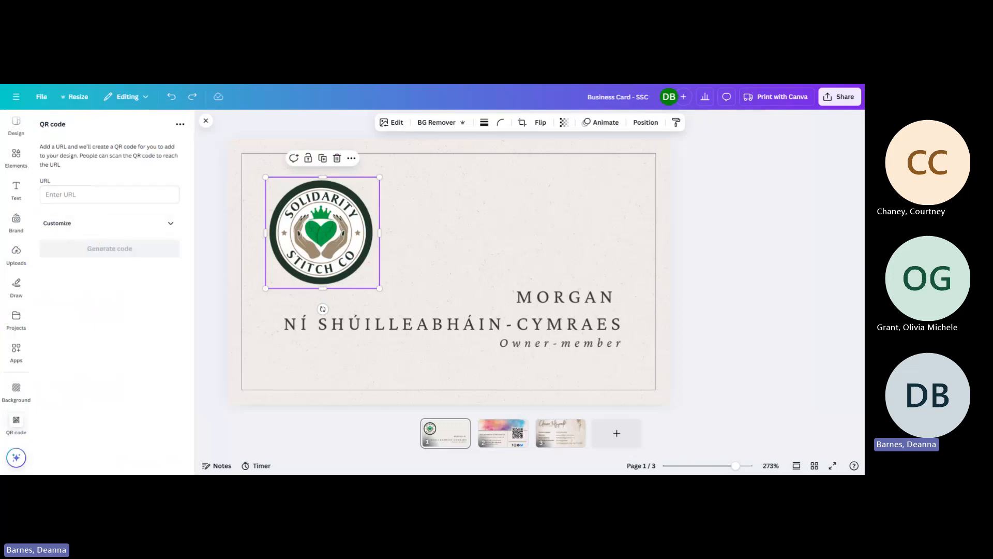
pyautogui.click(16, 154)
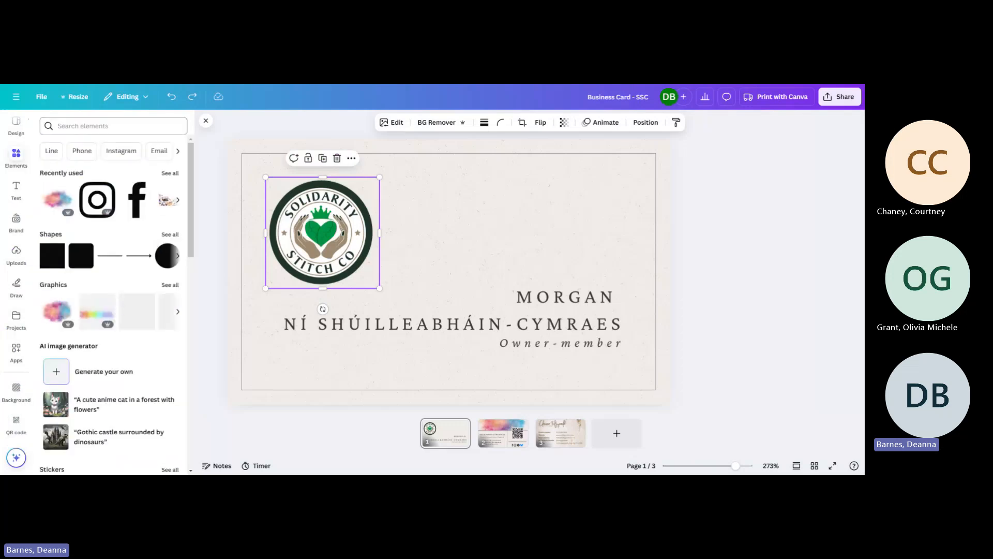
pyautogui.write('qr cor')
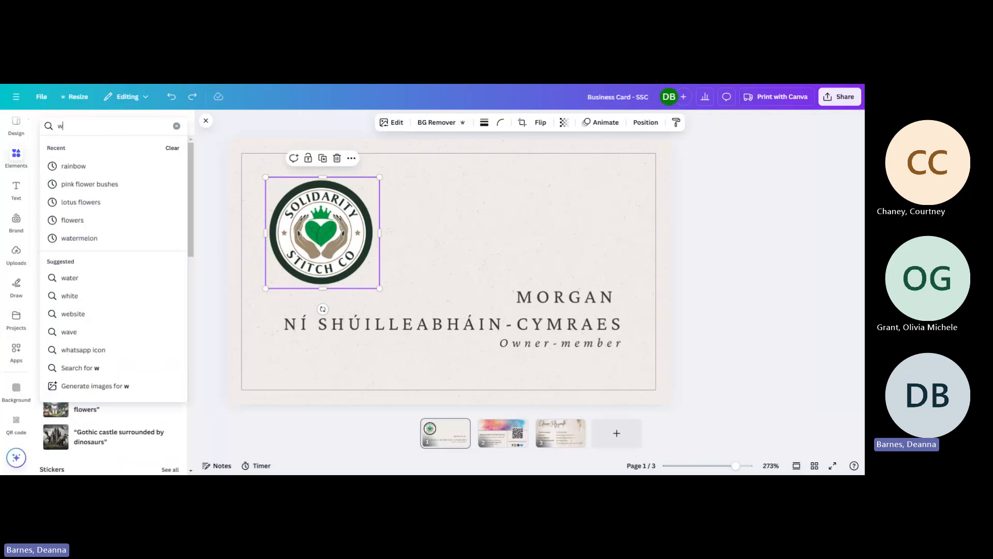
pyautogui.write('d')
pyautogui.press('Return')
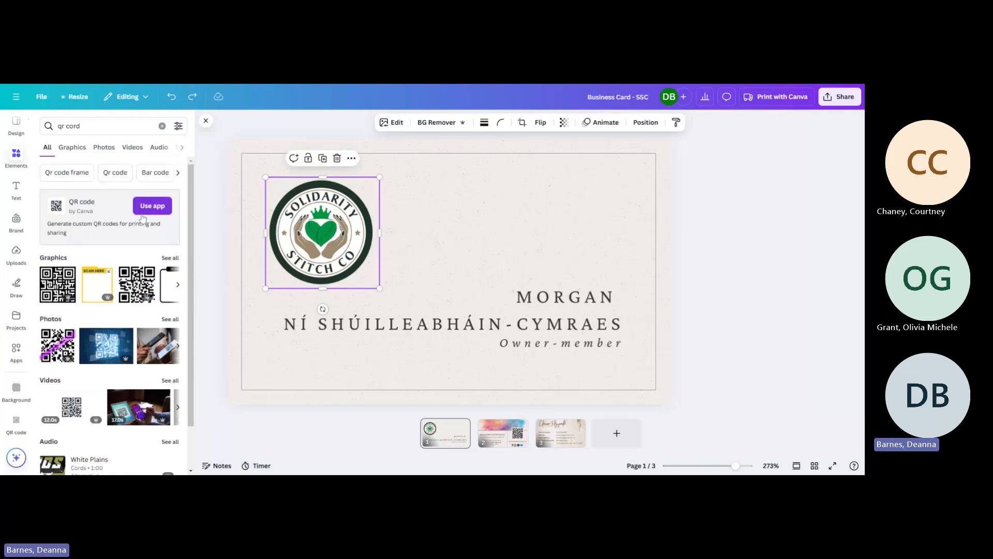
pyautogui.click(144, 213)
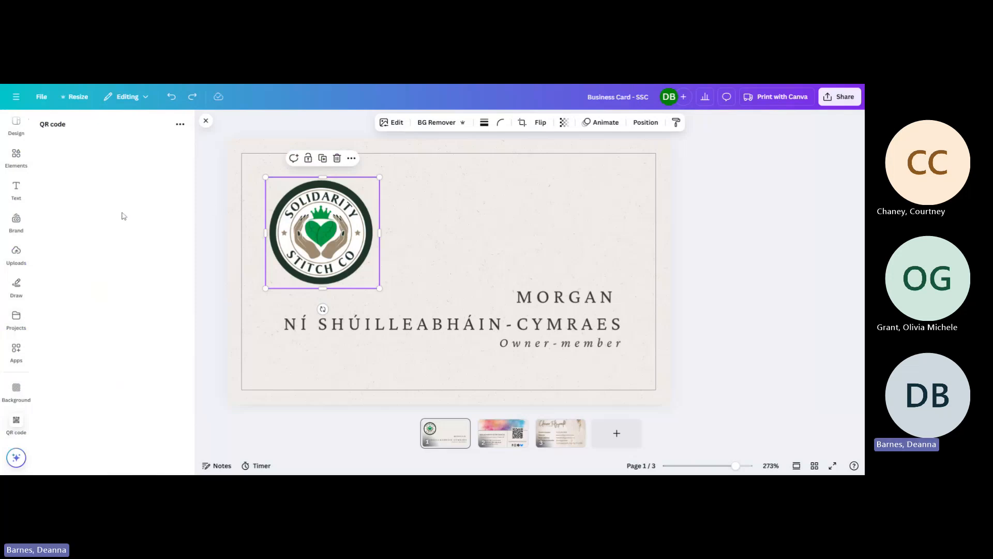
pyautogui.click(414, 221)
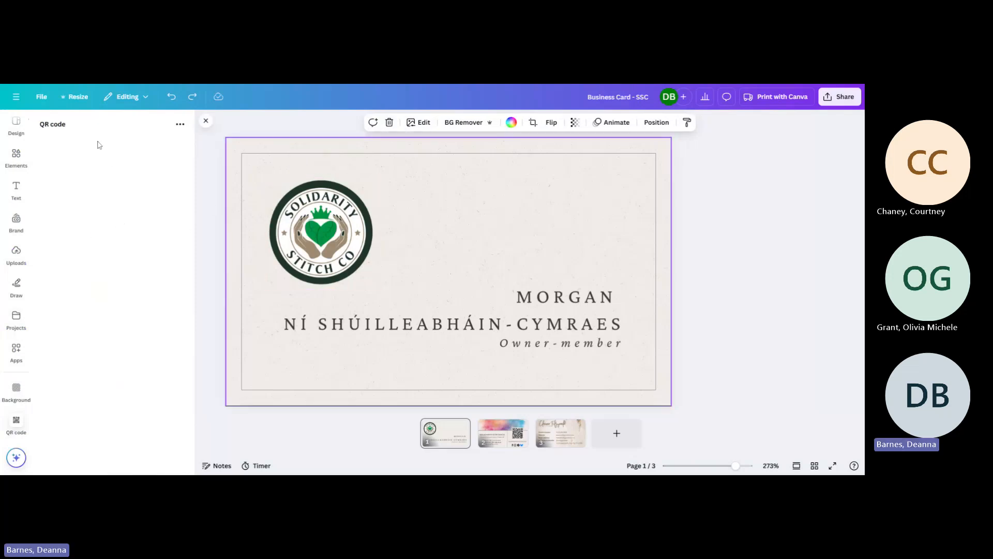
pyautogui.click(179, 125)
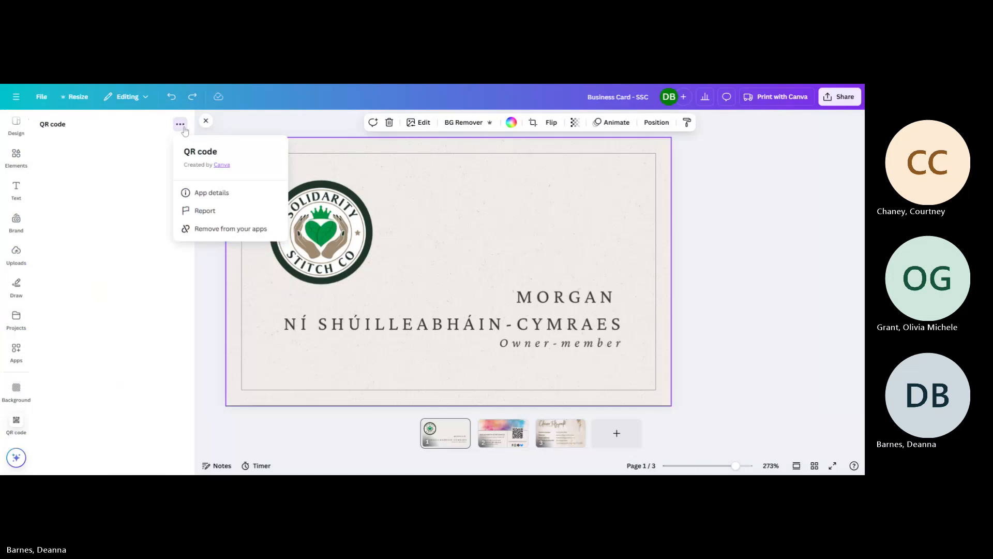
pyautogui.click(179, 125)
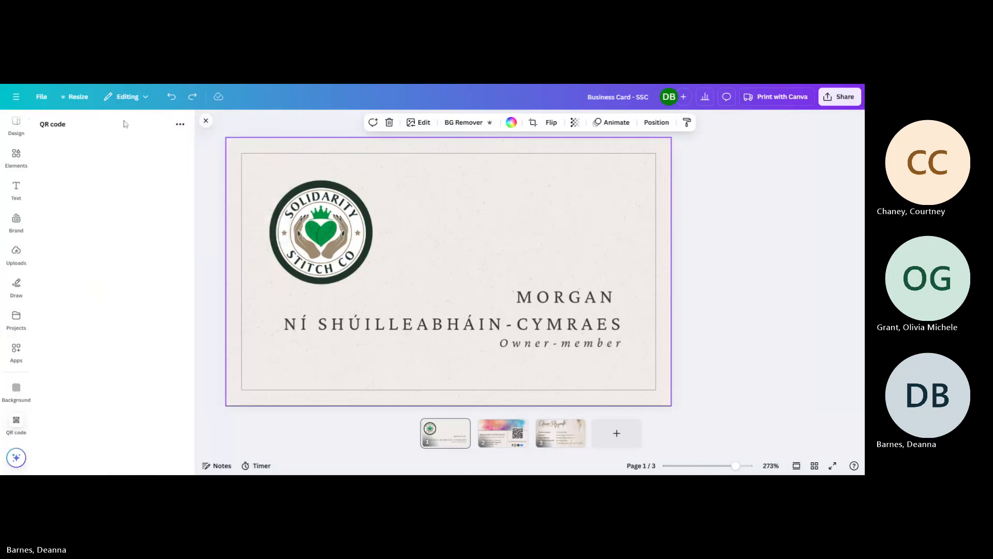
pyautogui.click(16, 155)
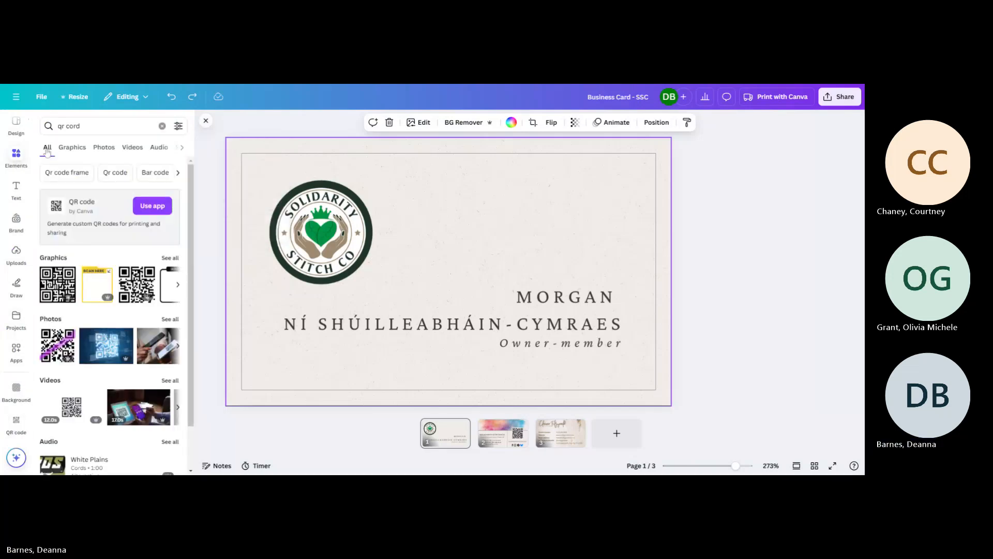
pyautogui.click(153, 207)
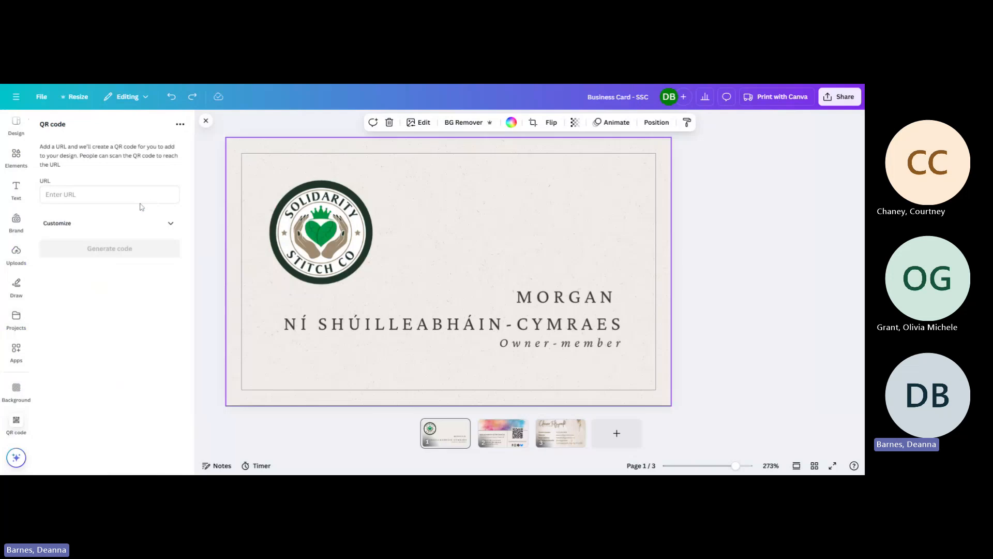
pyautogui.click(140, 201)
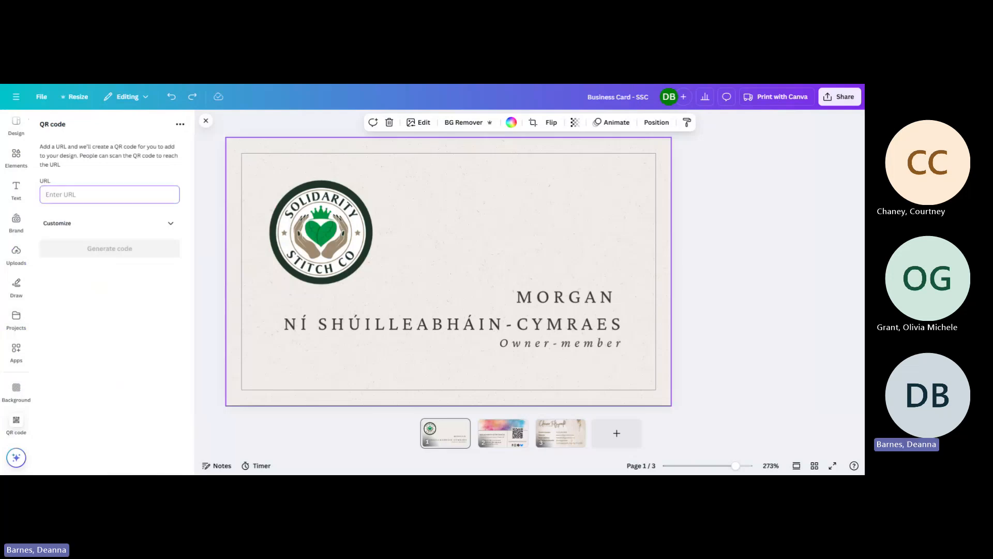
pyautogui.hotkey('ctrl', 'v')
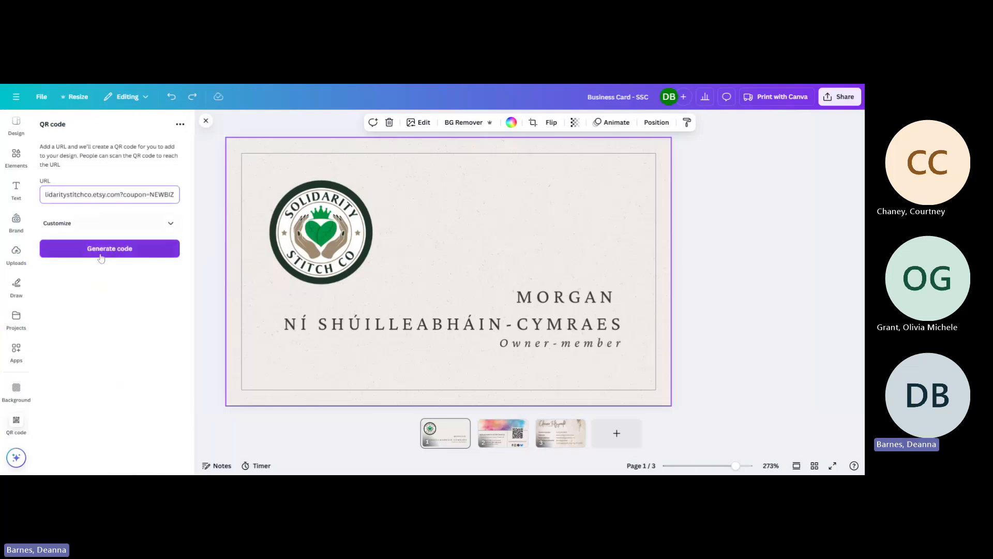
pyautogui.click(101, 258)
# Customize the QR code with a dark red background and a teal #52BFA2 foreground, and update the code
pyautogui.click(175, 227)
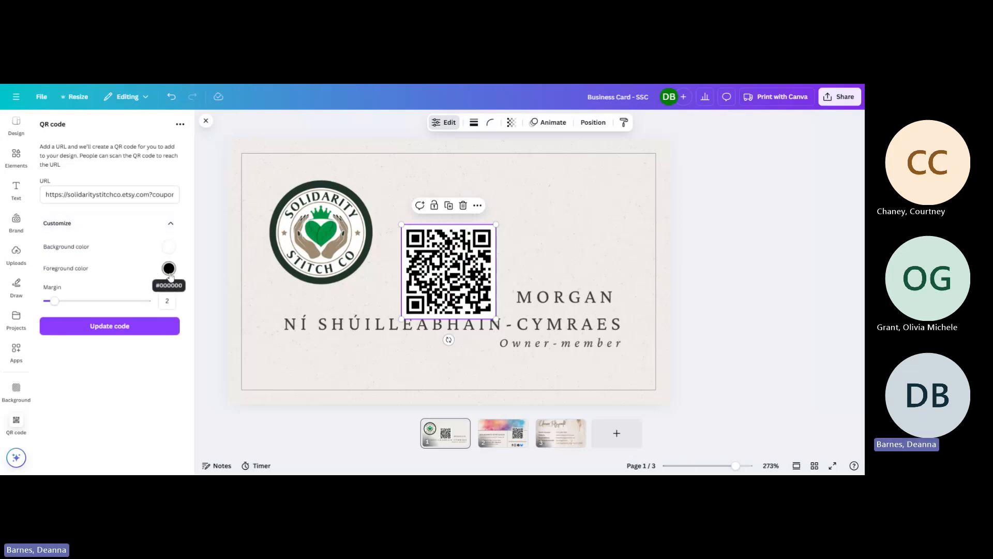
pyautogui.click(169, 246)
pyautogui.click(289, 289)
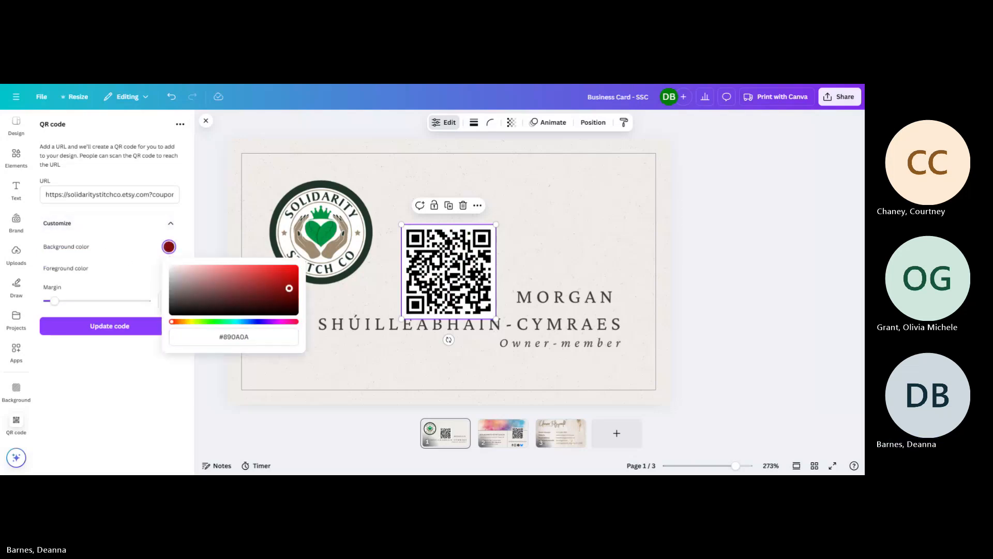
pyautogui.moveTo(289, 288); pyautogui.dragTo(308, 285)
pyautogui.click(151, 277)
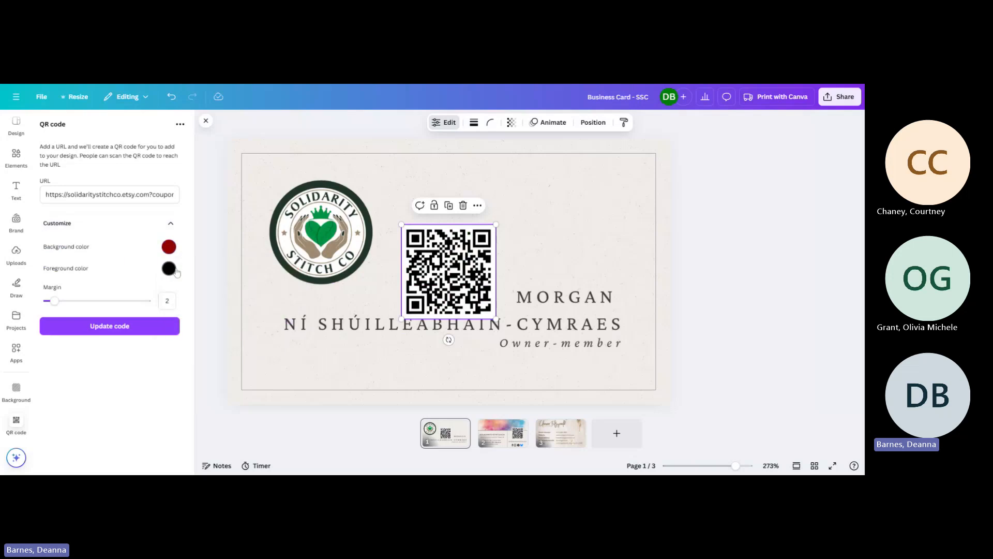
pyautogui.click(169, 268)
pyautogui.click(228, 343)
pyautogui.click(243, 303)
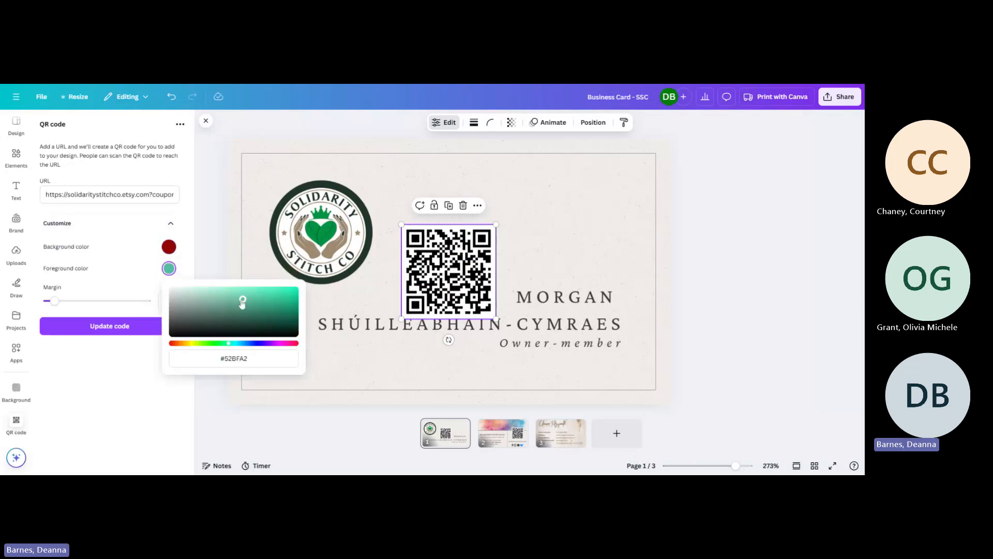
pyautogui.click(92, 287)
pyautogui.click(106, 326)
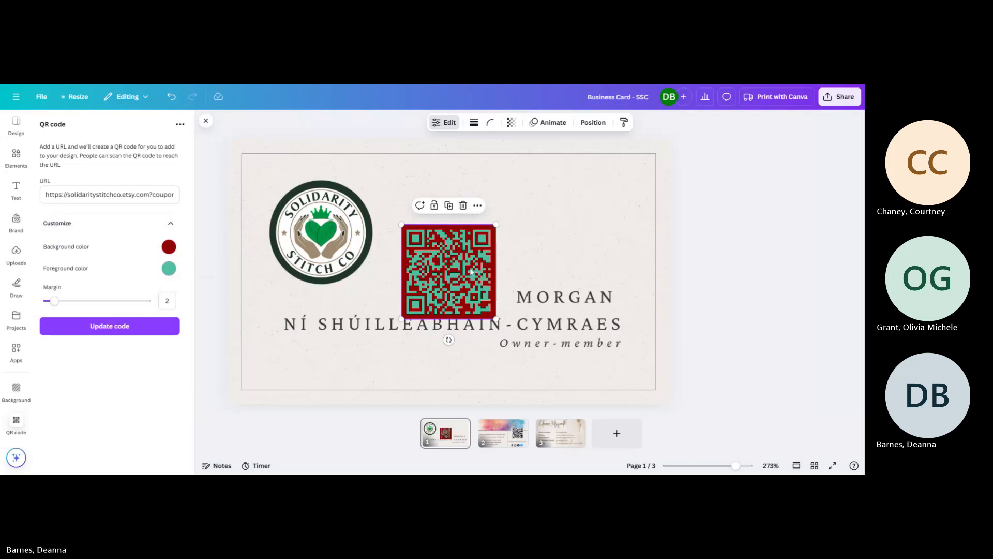
# Move the recolored QR code partly over the logo and delete it from the card
pyautogui.moveTo(471, 272); pyautogui.dragTo(373, 280)
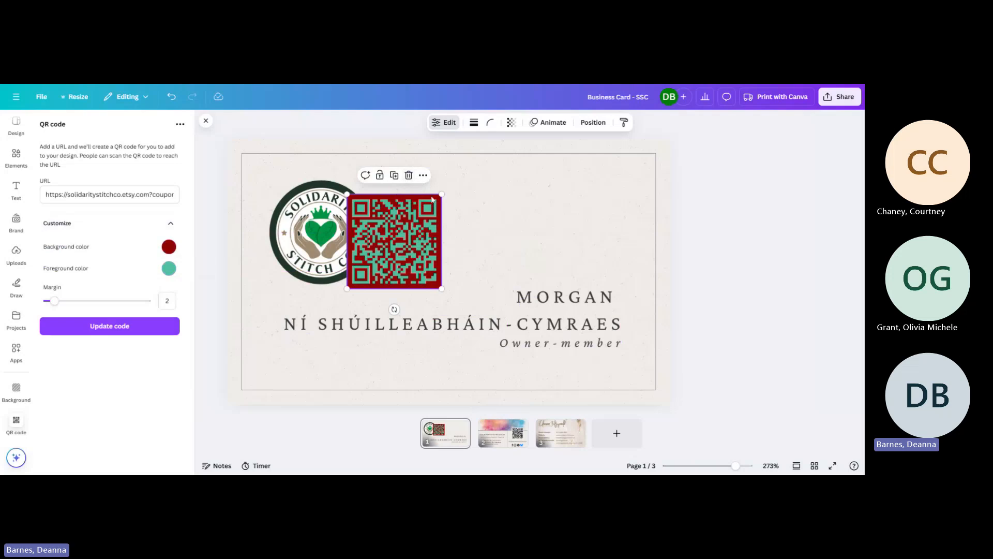
pyautogui.click(409, 175)
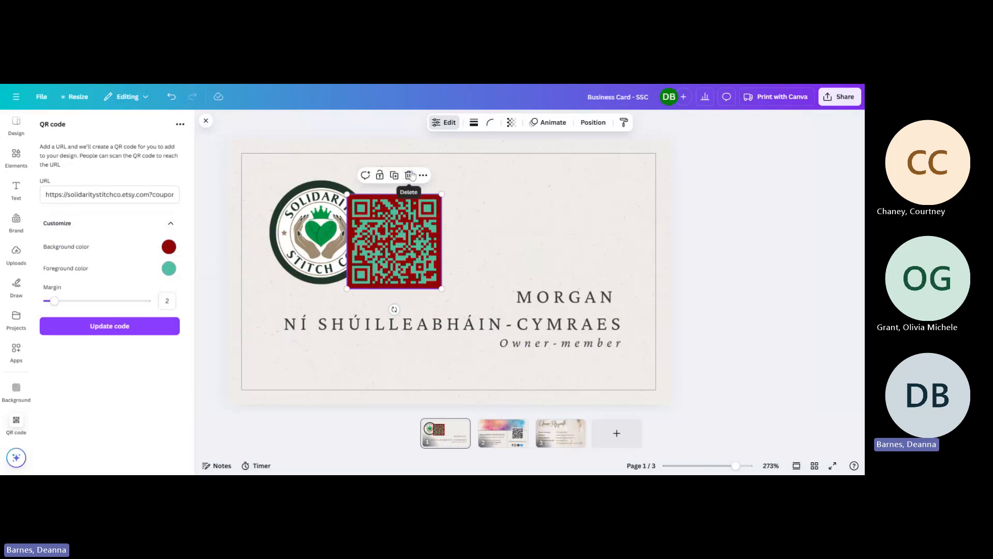
# View the existing QR code on page 2, and switch to the Linktree website to browse its templates
pyautogui.click(490, 438)
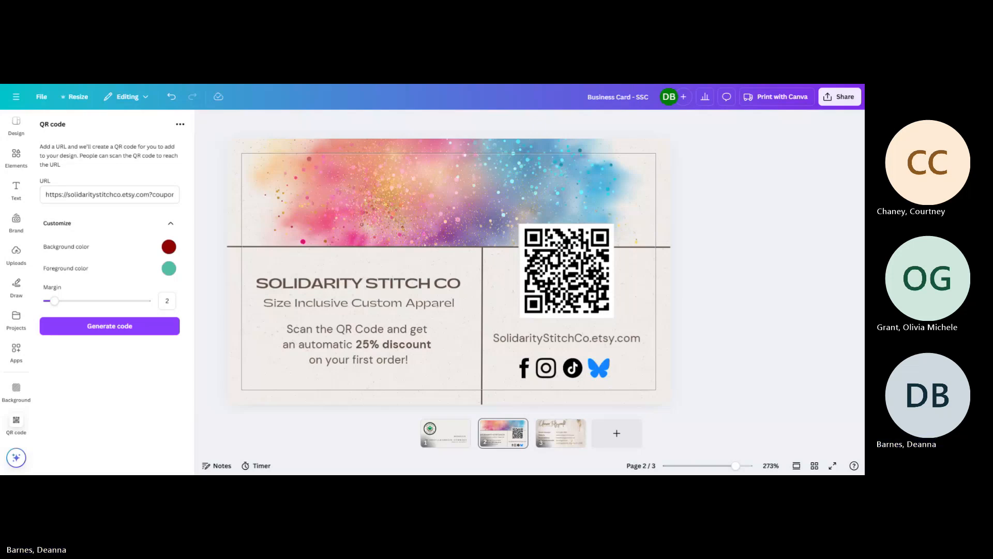
pyautogui.click(349, 78)
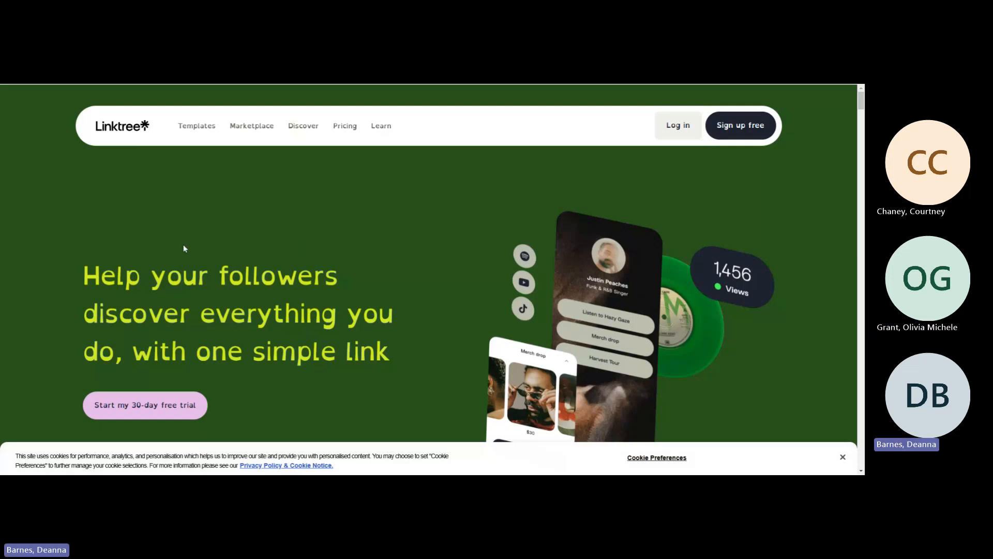
pyautogui.click(186, 127)
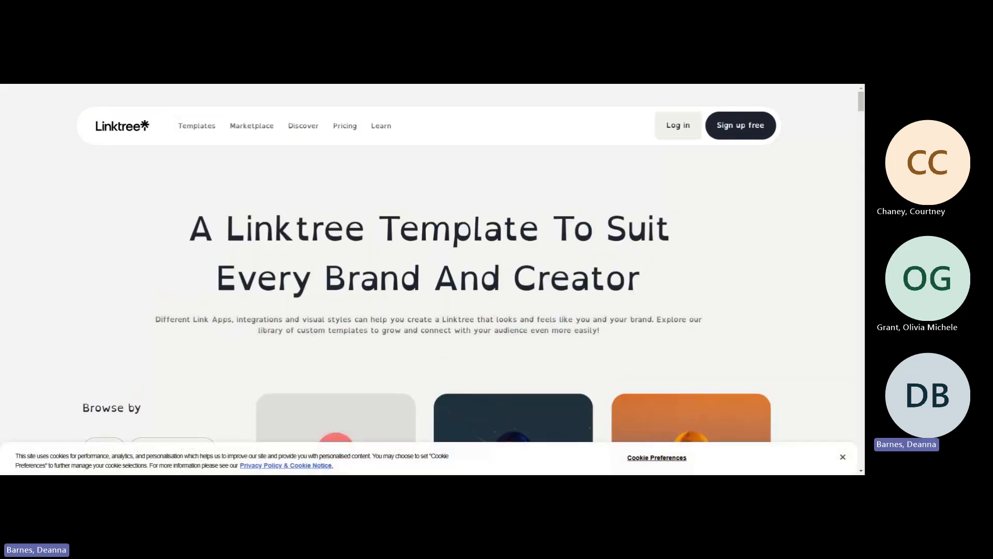
pyautogui.scroll(-4, 560, 370)
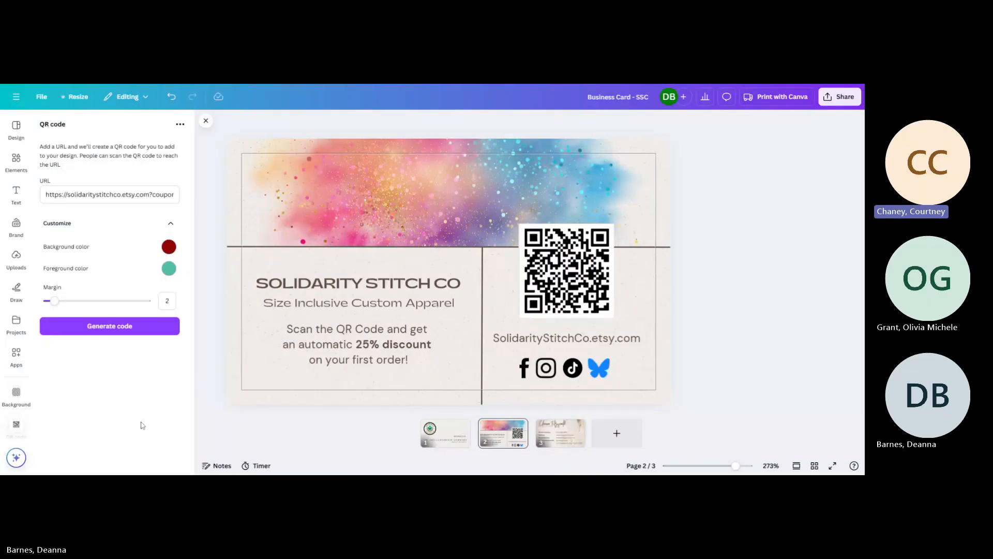
# Back in the Canva business card design, delete the third page with the interior design template and review the two remaining pages
pyautogui.click(580, 434)
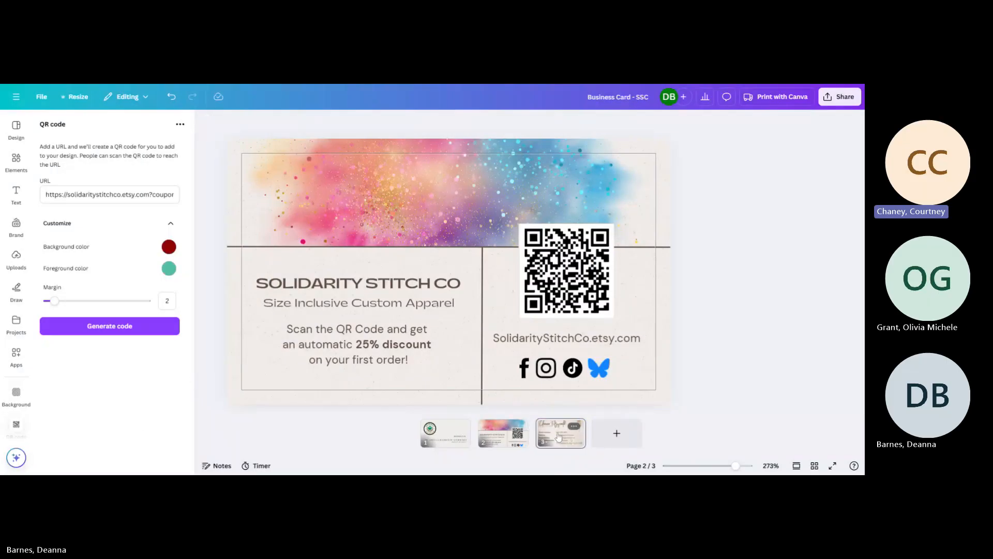
pyautogui.click(575, 426)
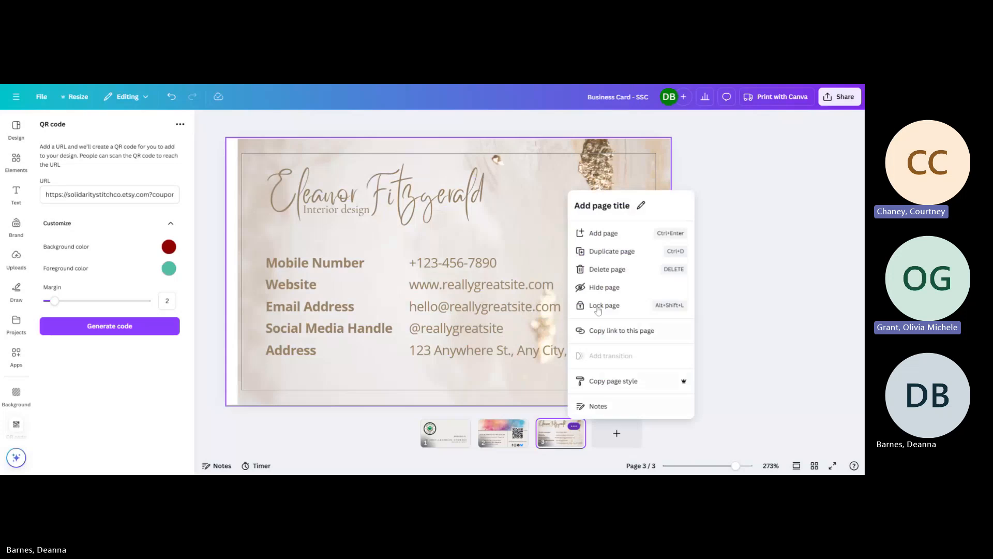
pyautogui.click(603, 270)
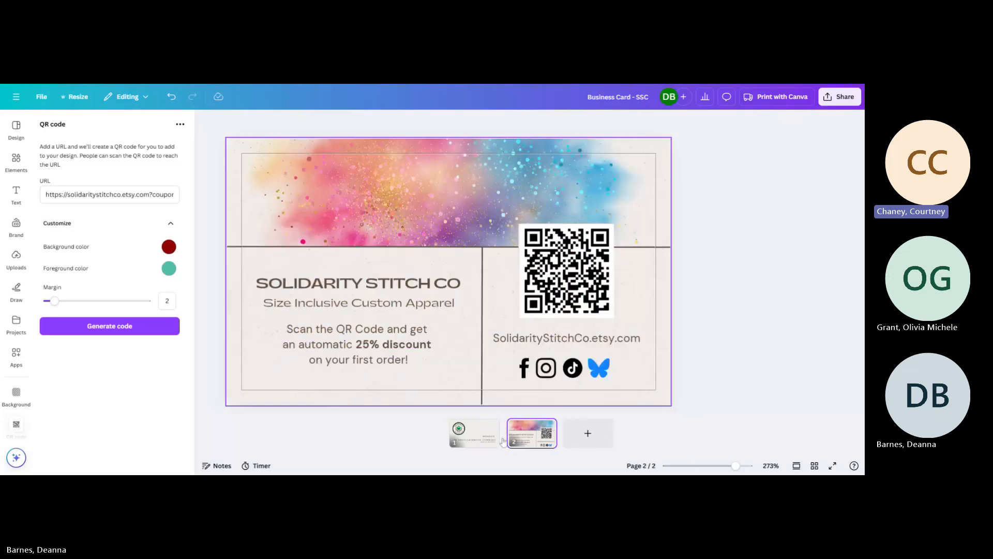
pyautogui.click(473, 430)
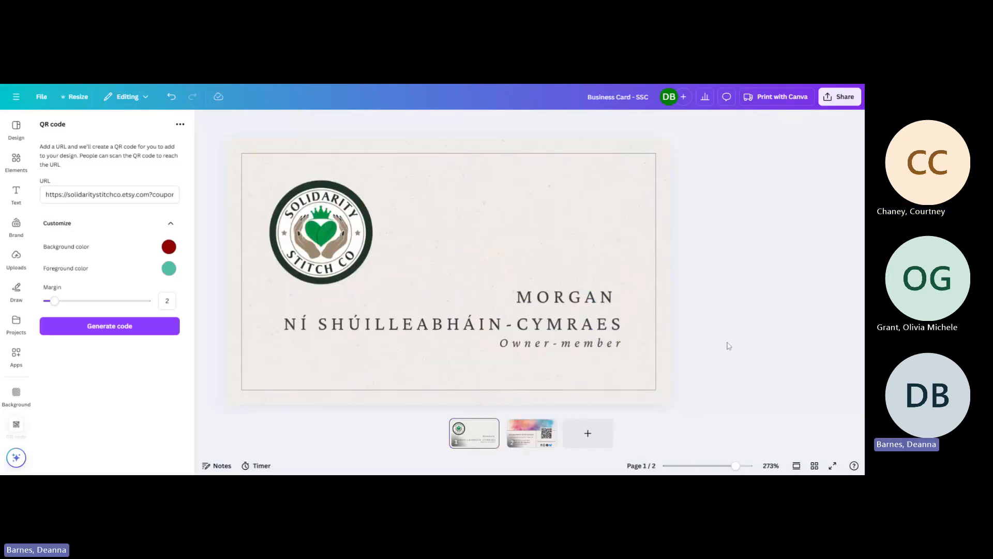
pyautogui.click(537, 429)
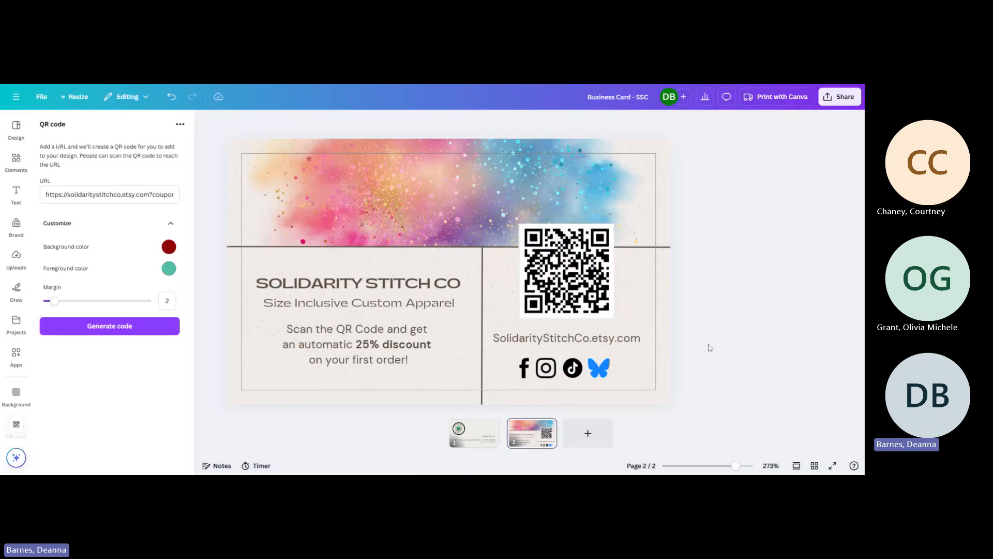